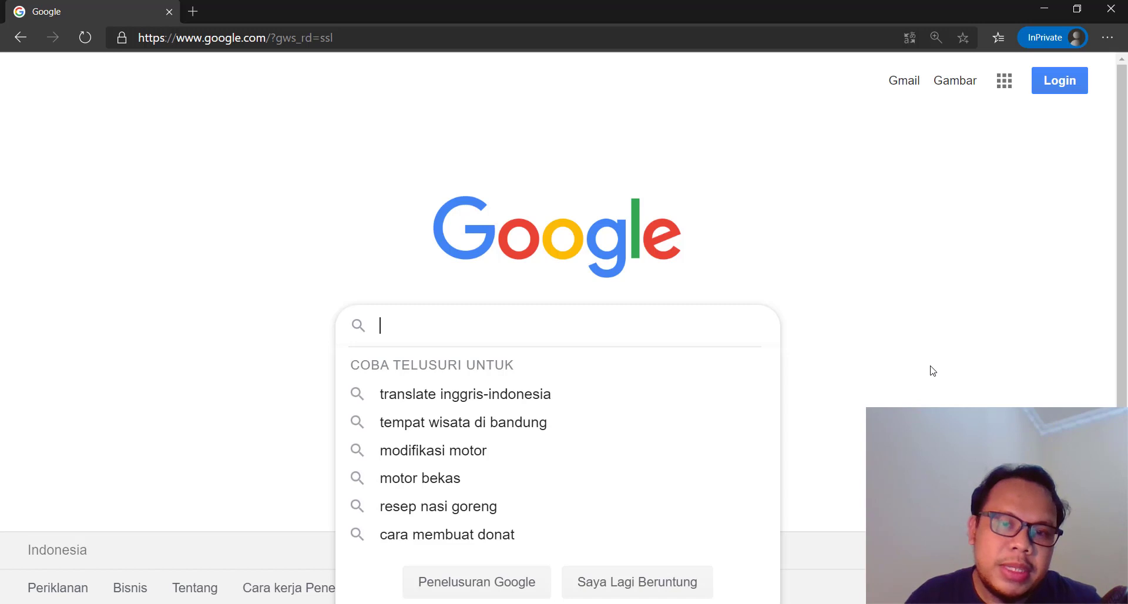
Enter "jual di pekanbaru" as the Google query and look through the suggested searches
click(907, 376)
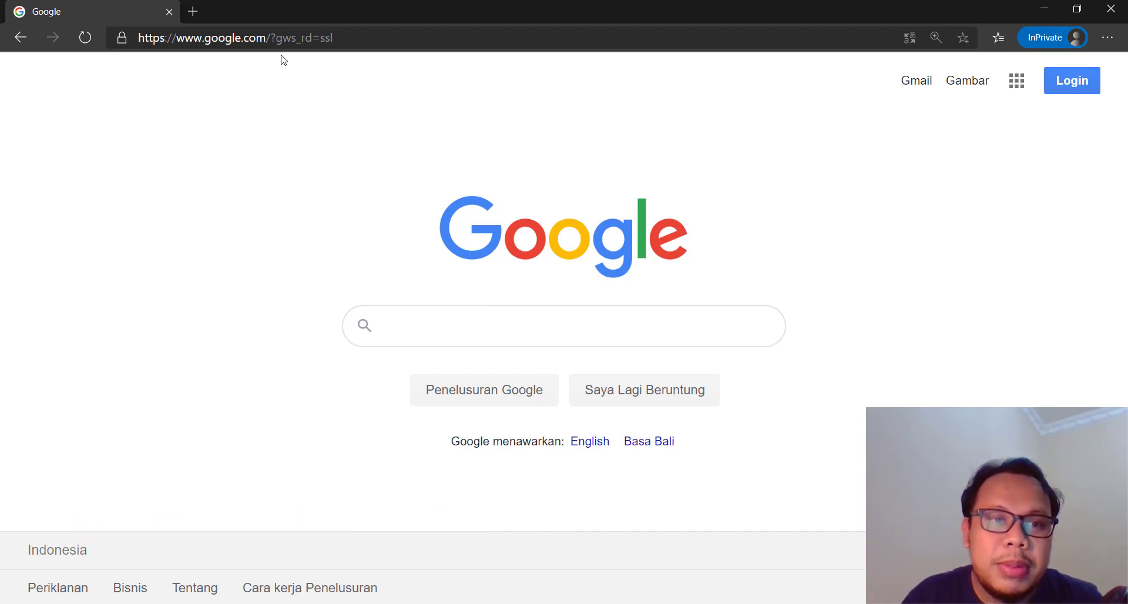
click(552, 328)
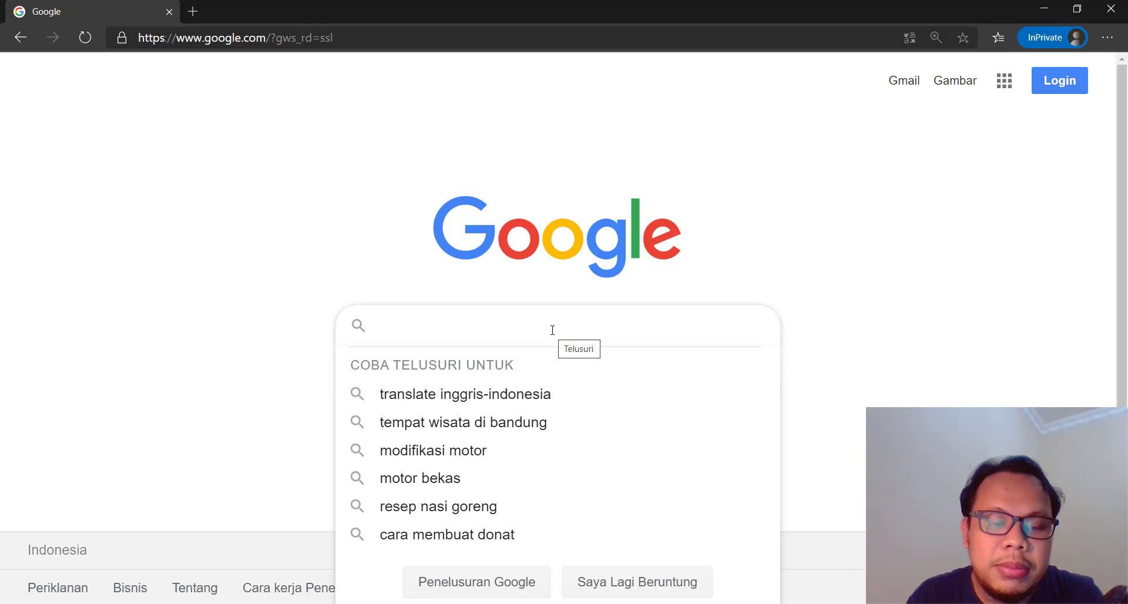
text(j)
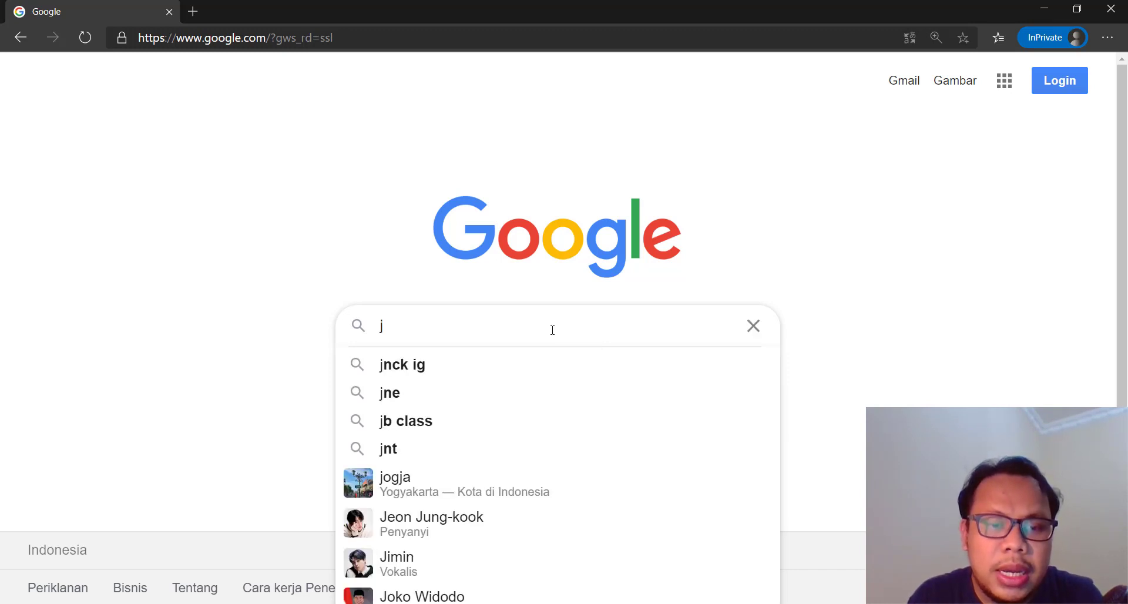
text(ual )
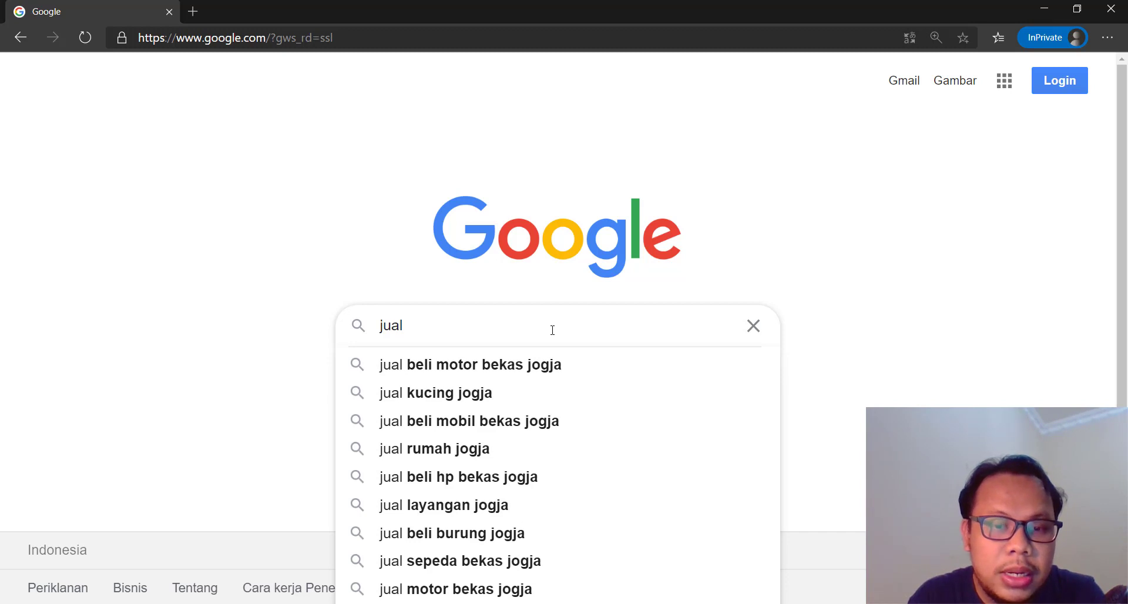
text(di )
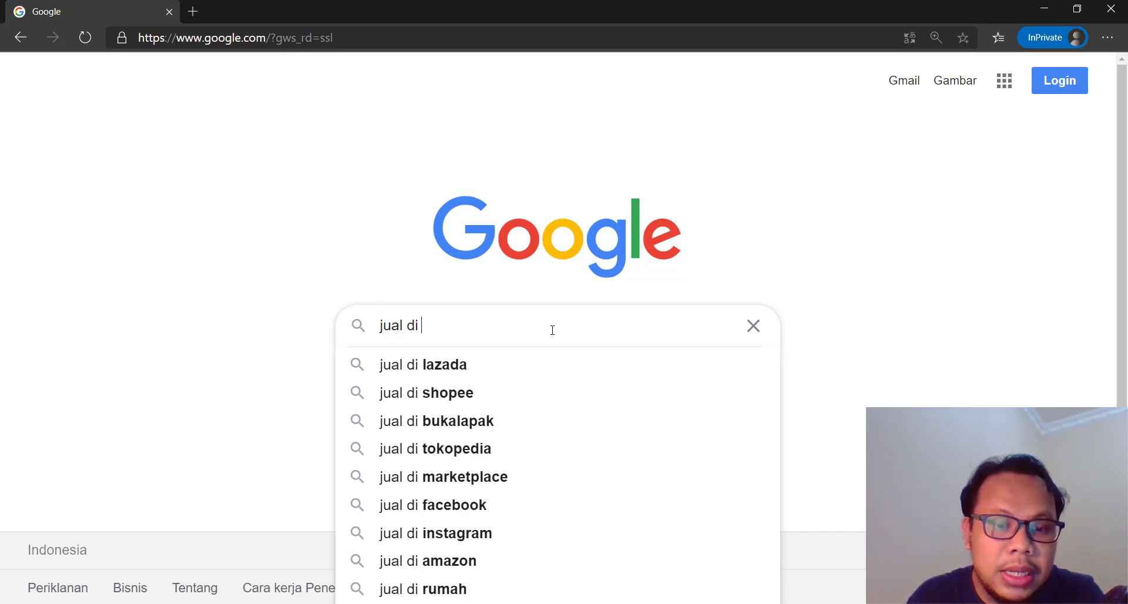
text(pekanbaru)
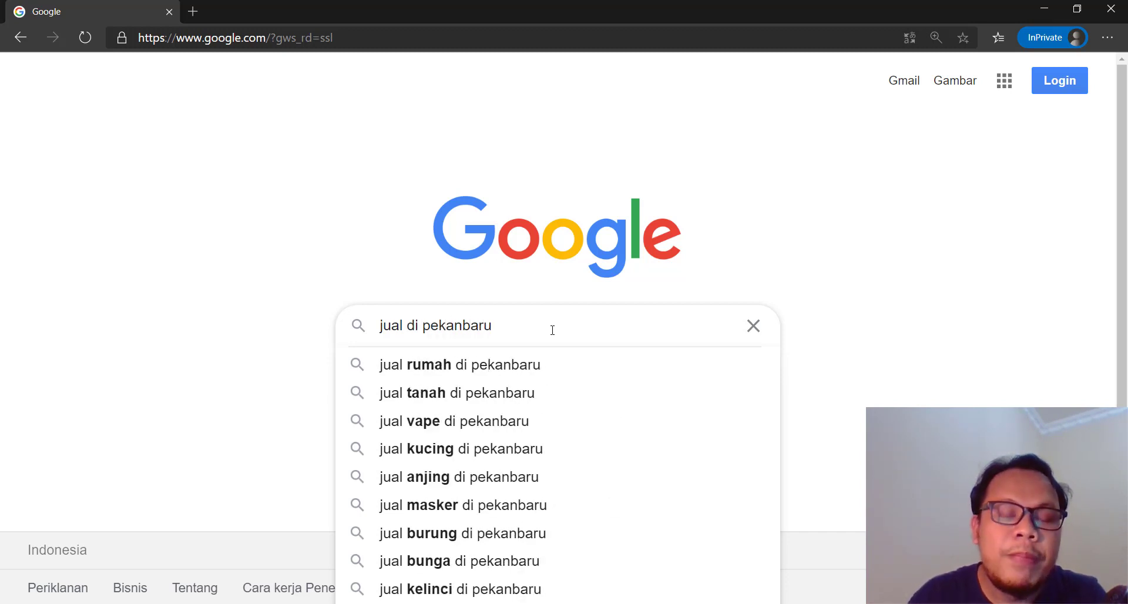
scroll(552, 329, down, 2)
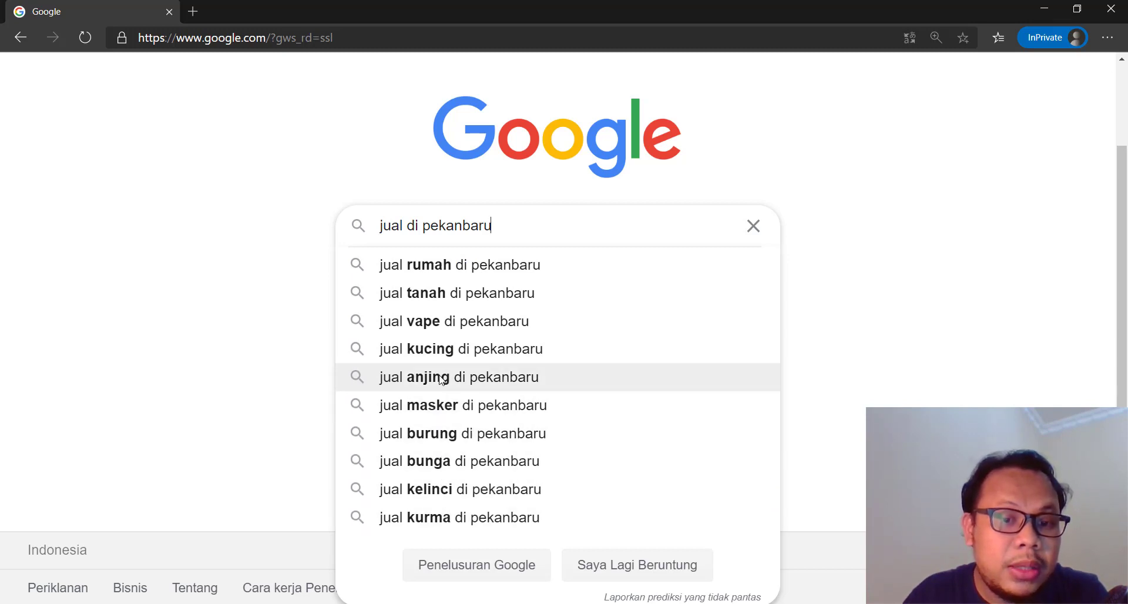
Insert the letters a, b, c, d and e in turn after "jual" in the query, checking the product suggestions for each letter
click(404, 226)
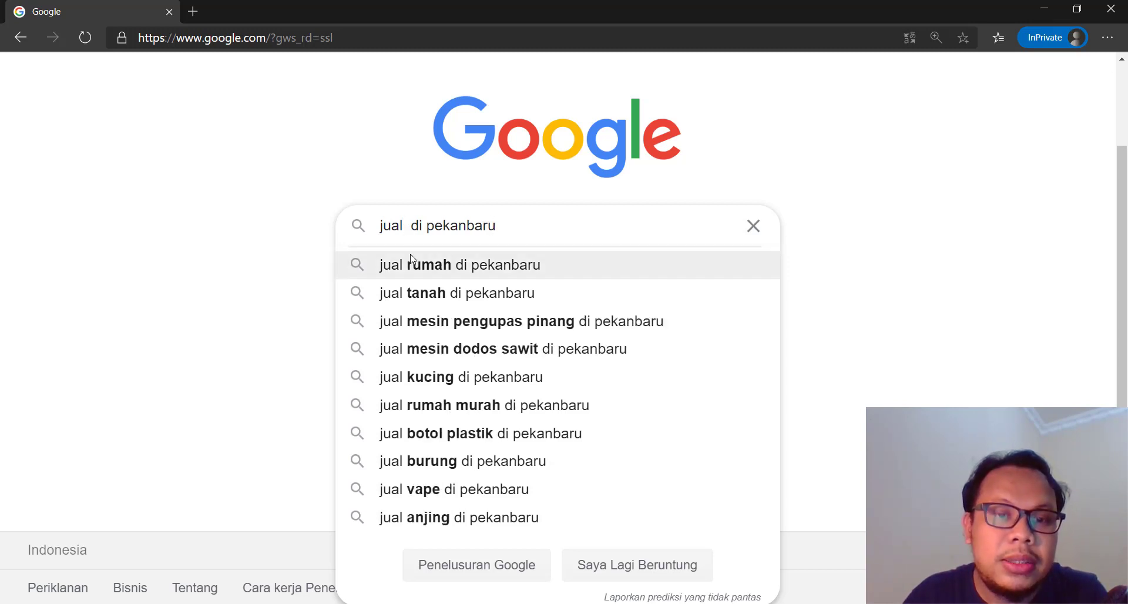
text(a)
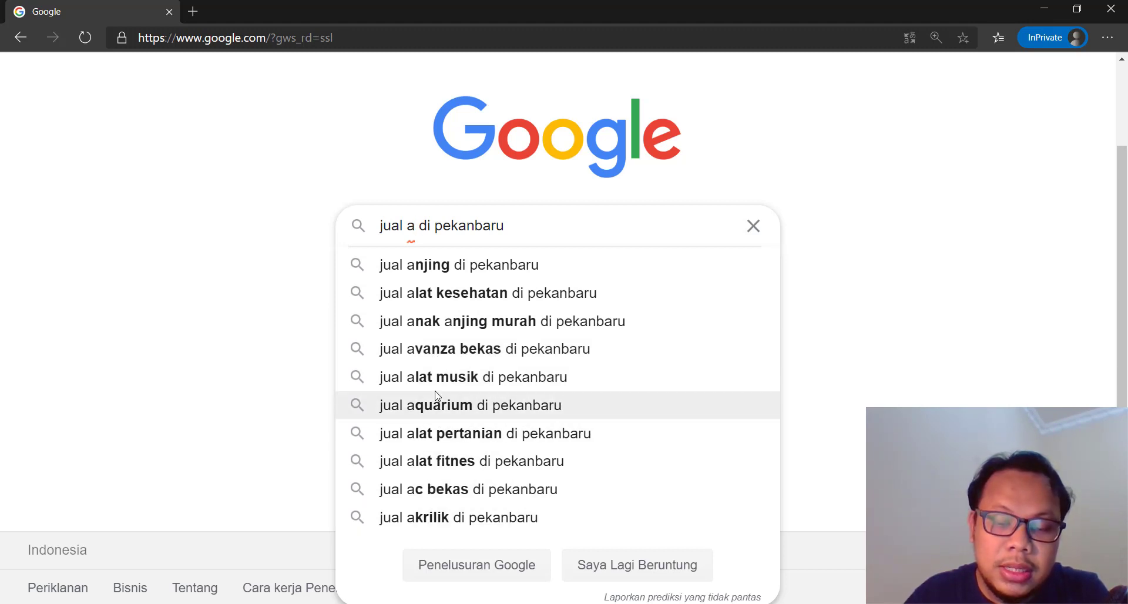
key(BackSpace)
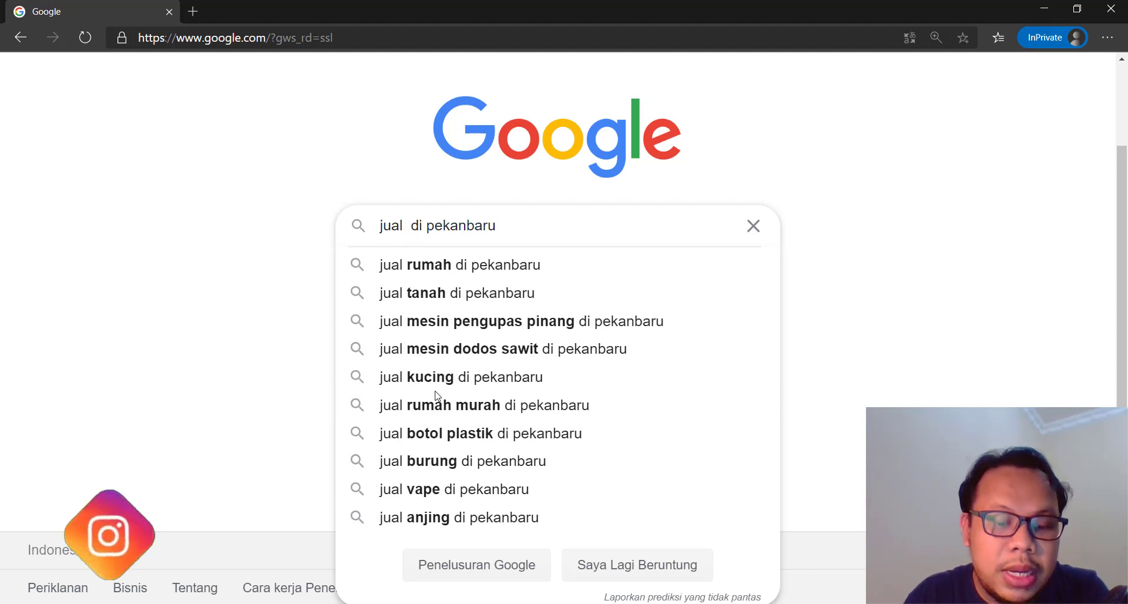
text(b)
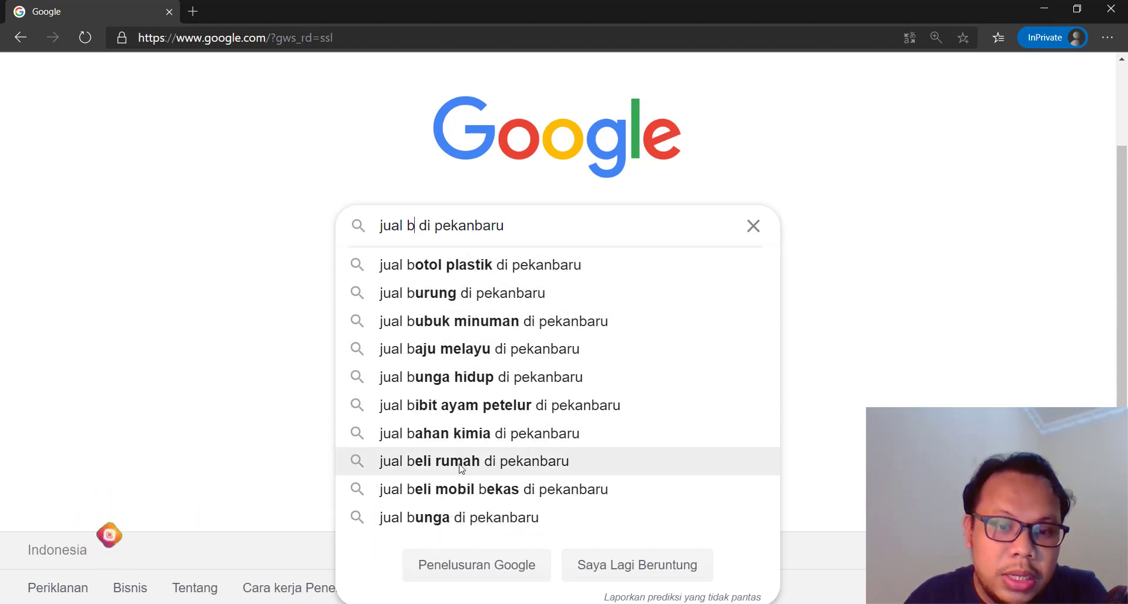
key(BackSpace)
text(c)
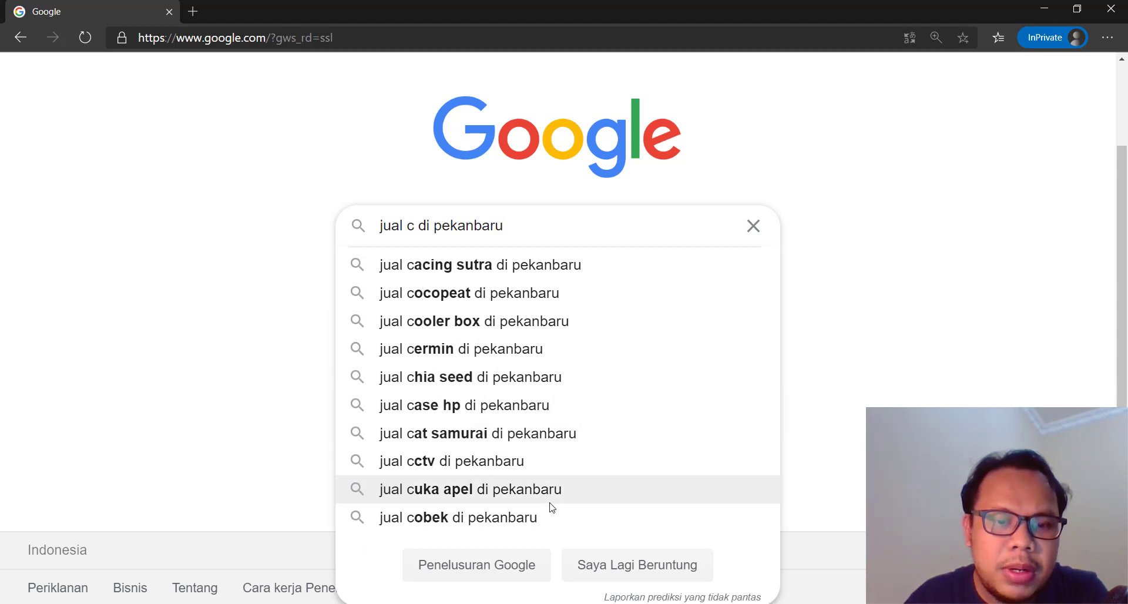
key(BackSpace)
text(d)
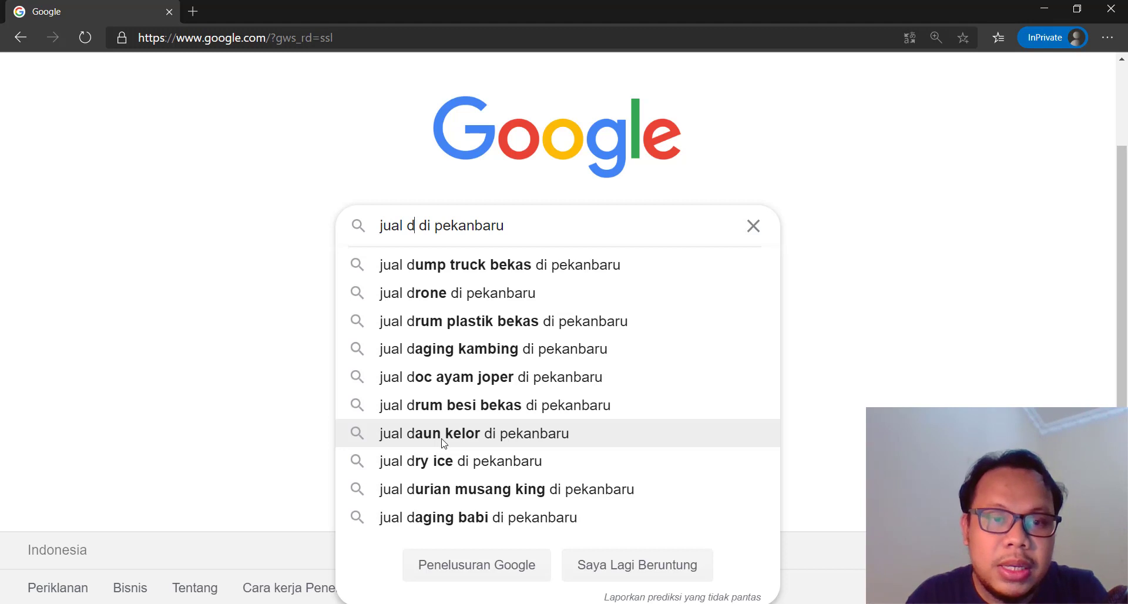
key(BackSpace)
text(e)
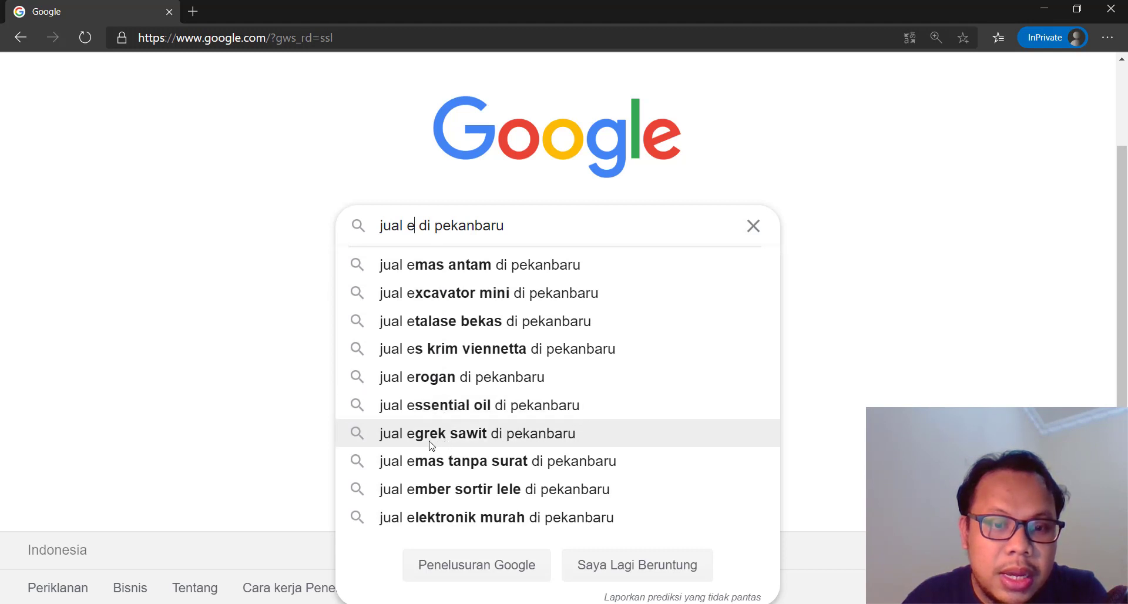
Open google.com in a new tab and search for "google trends"
click(193, 12)
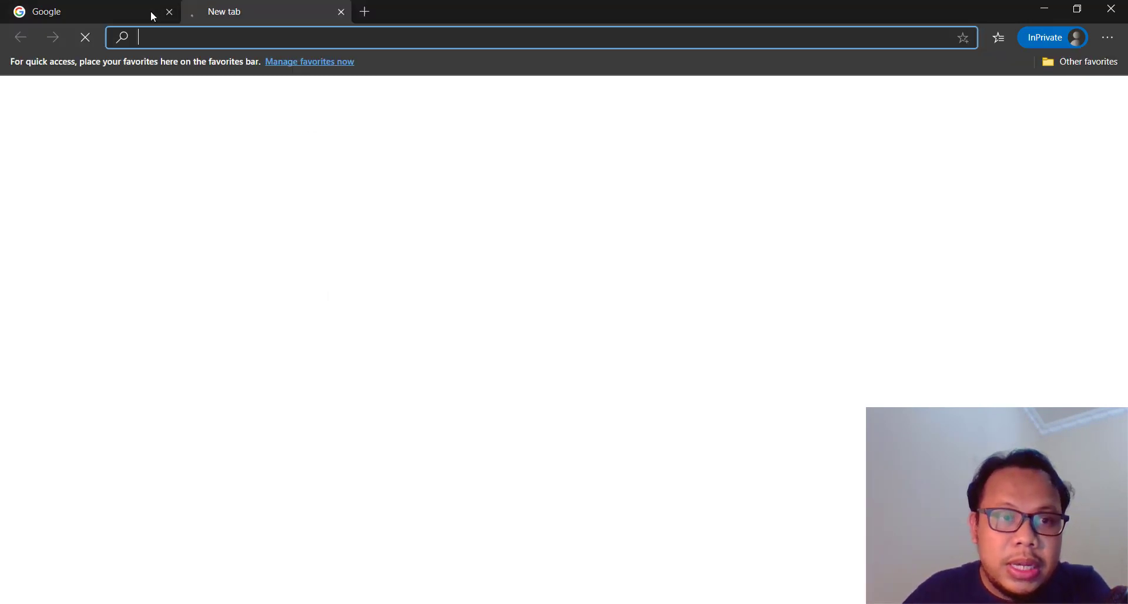
text(google.com)
key(Return)
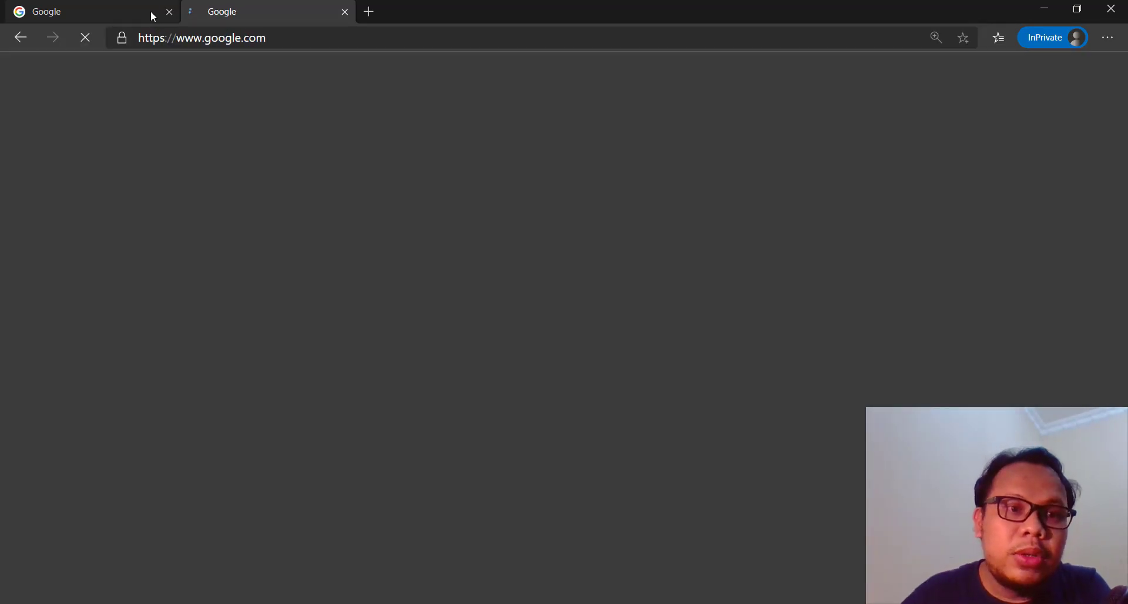
click(451, 336)
text(google trends)
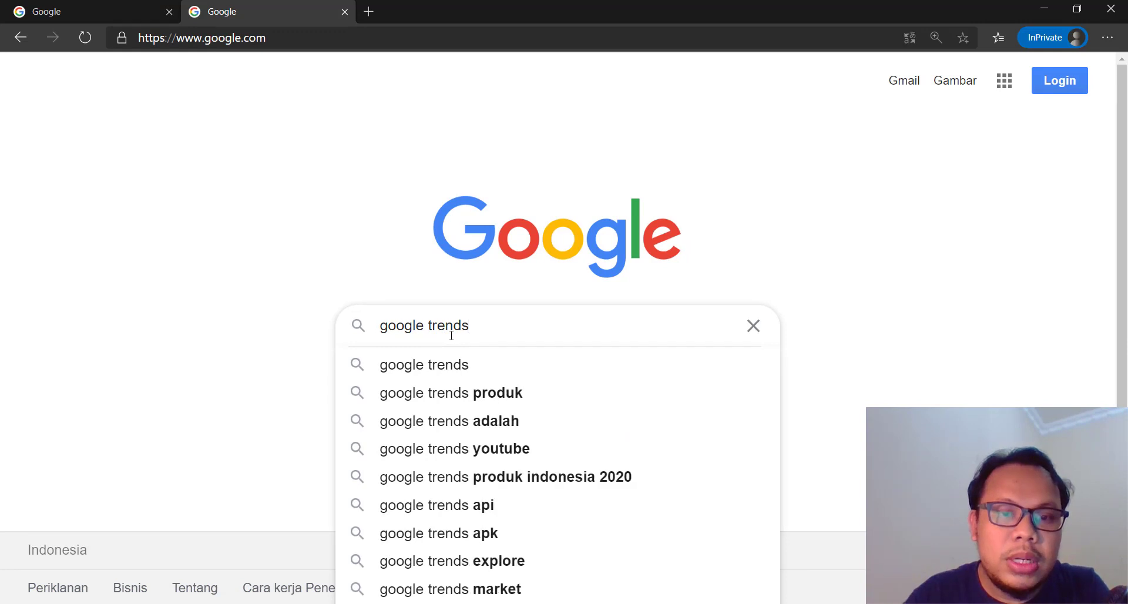
key(Return)
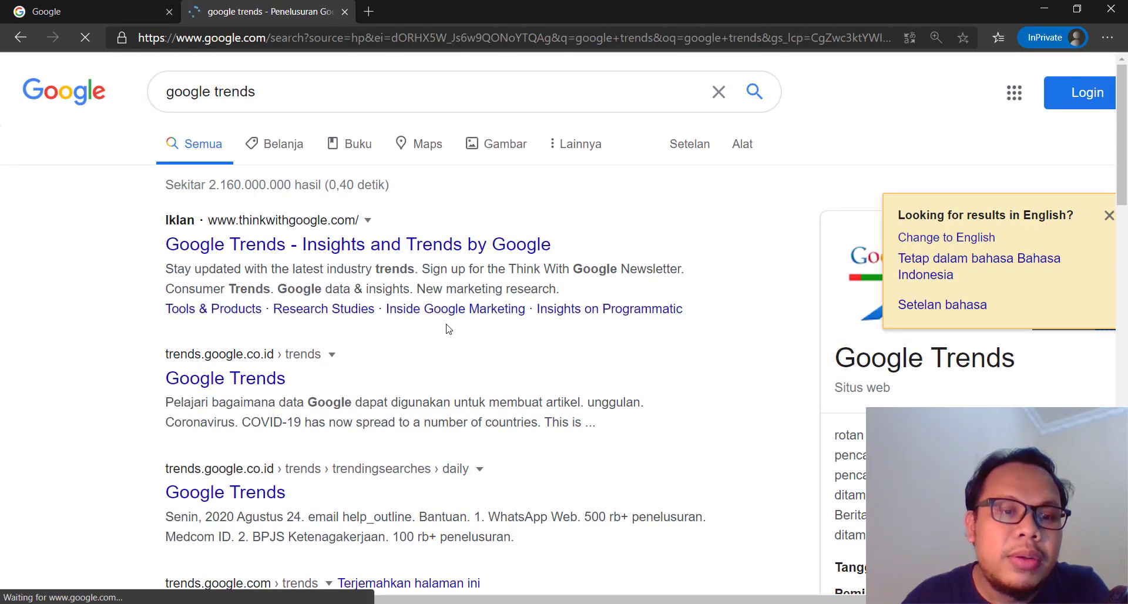
Open the trends.google.co.id home page result in a separate tab and switch to it
scroll(448, 329, down, 1)
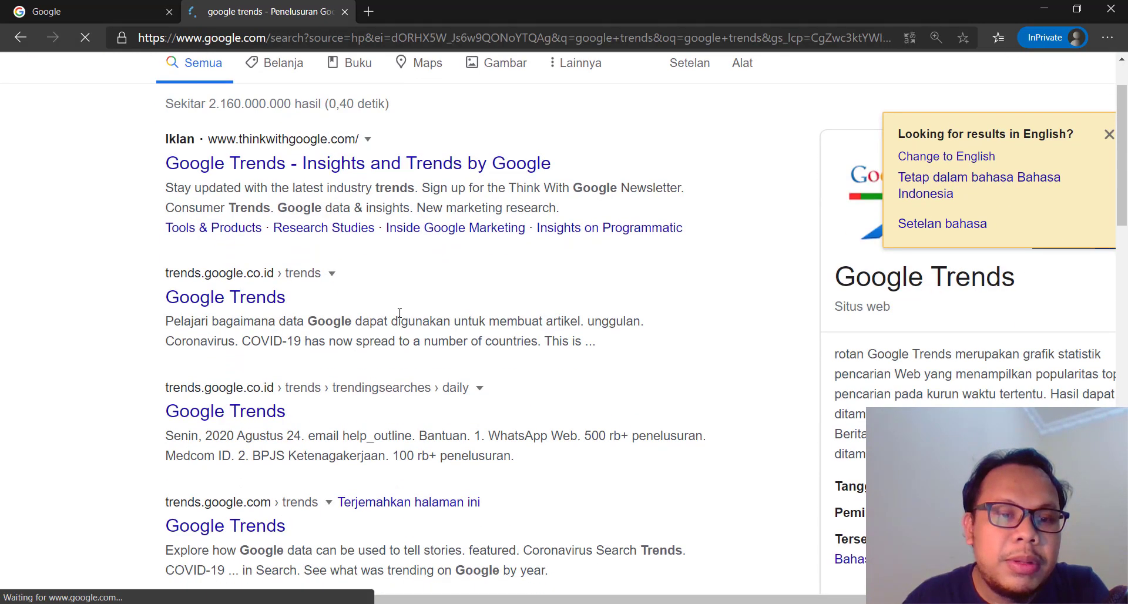
right_click(245, 299)
click(294, 312)
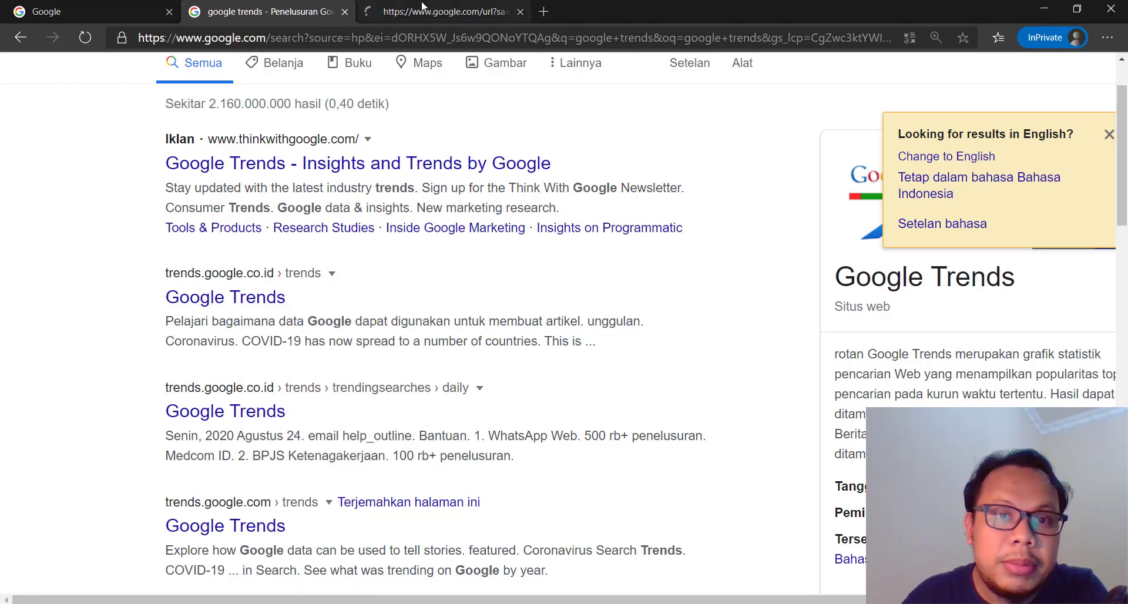
click(421, 7)
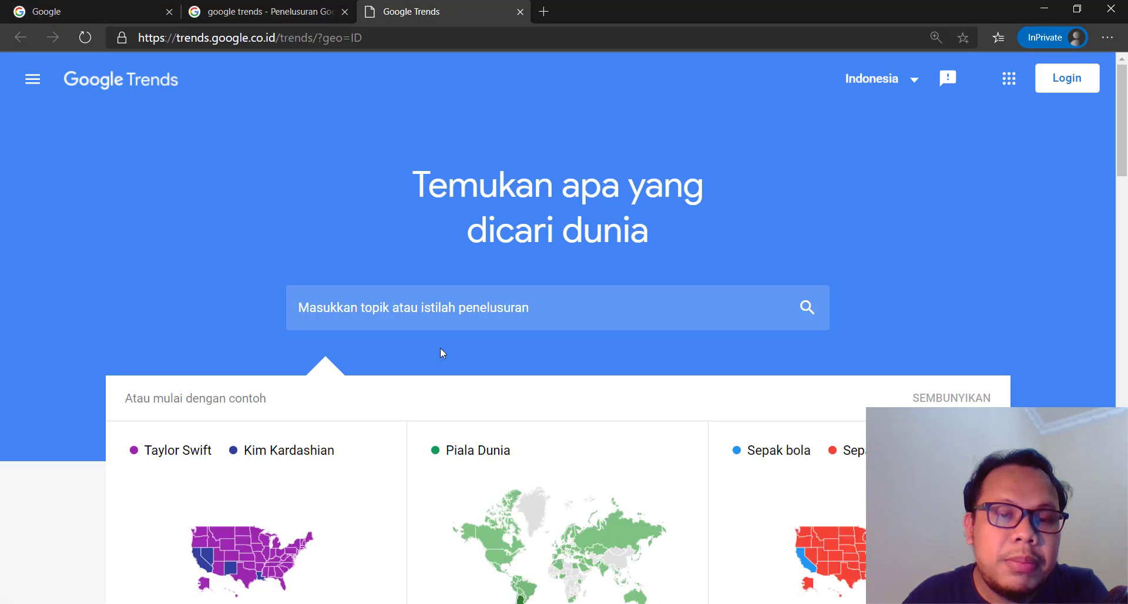
Look up "madu" in Google Trends and examine its interest over time and by subregion
click(440, 313)
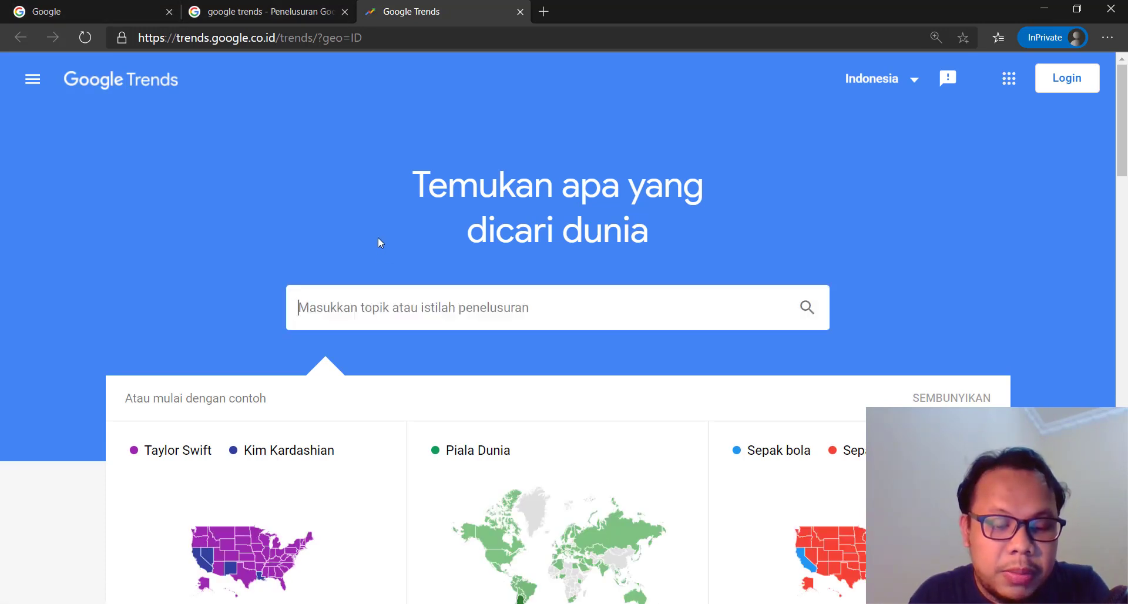
text(madu)
key(Return)
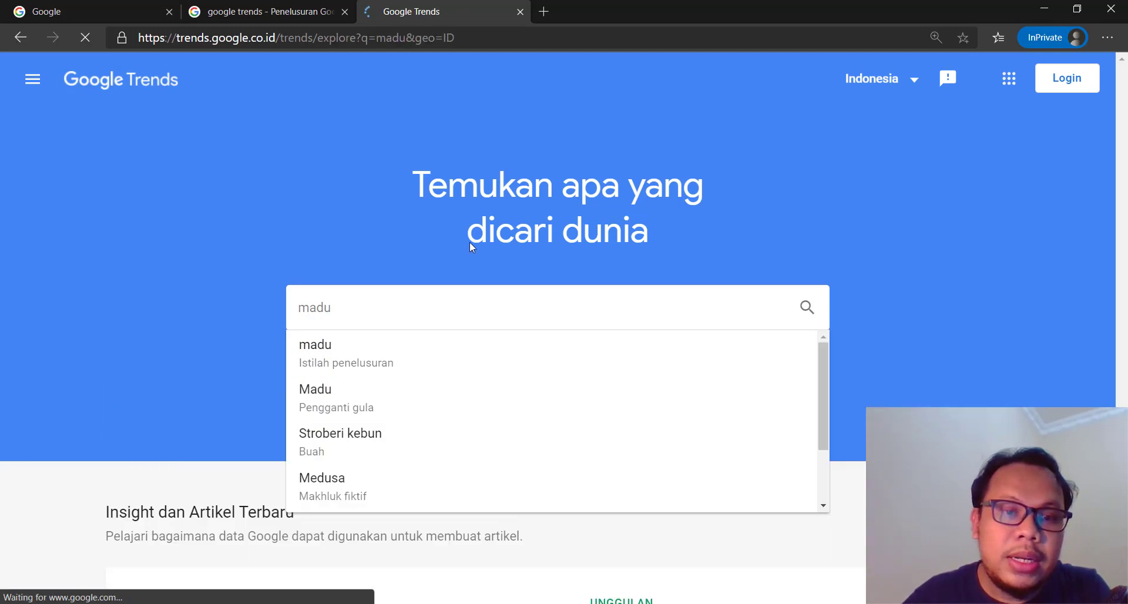
scroll(757, 292, down, 1)
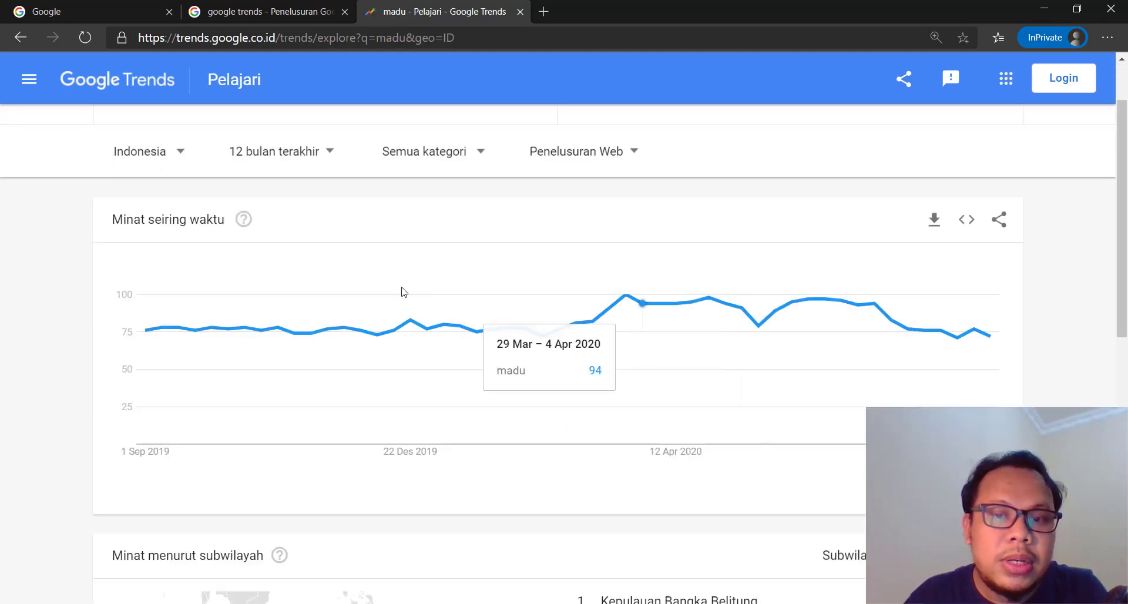
scroll(340, 318, up, 1)
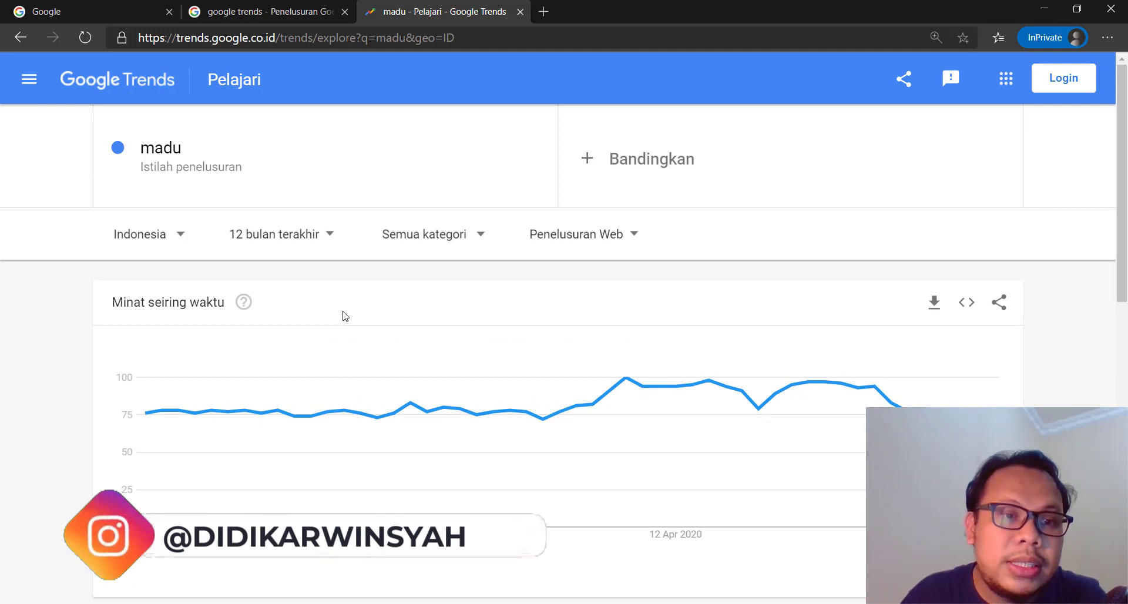
scroll(345, 316, down, 6)
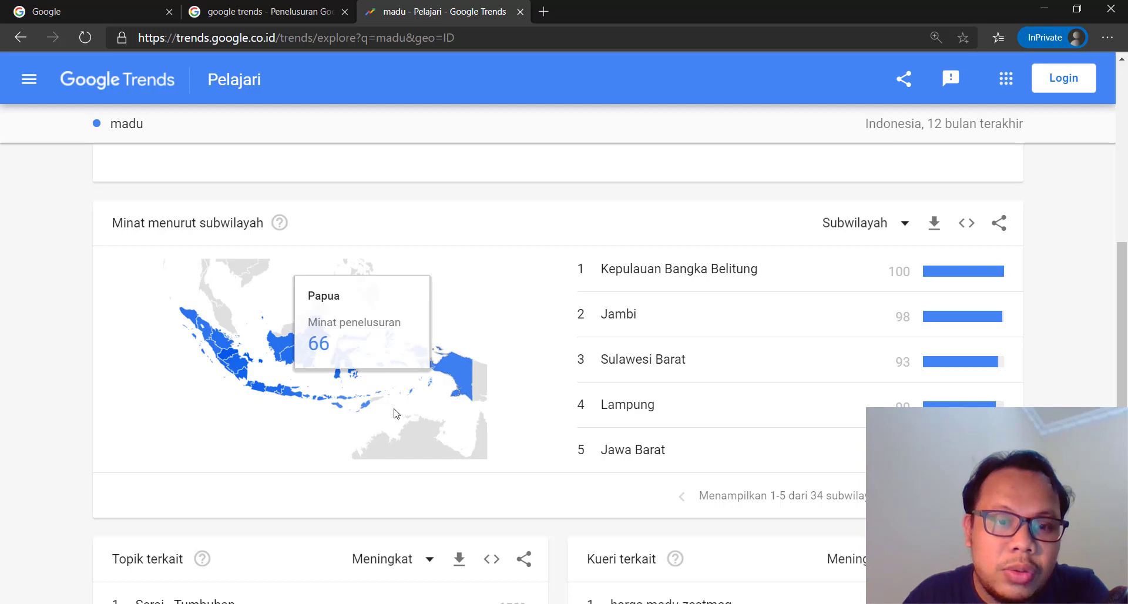
mouse_move(249, 401)
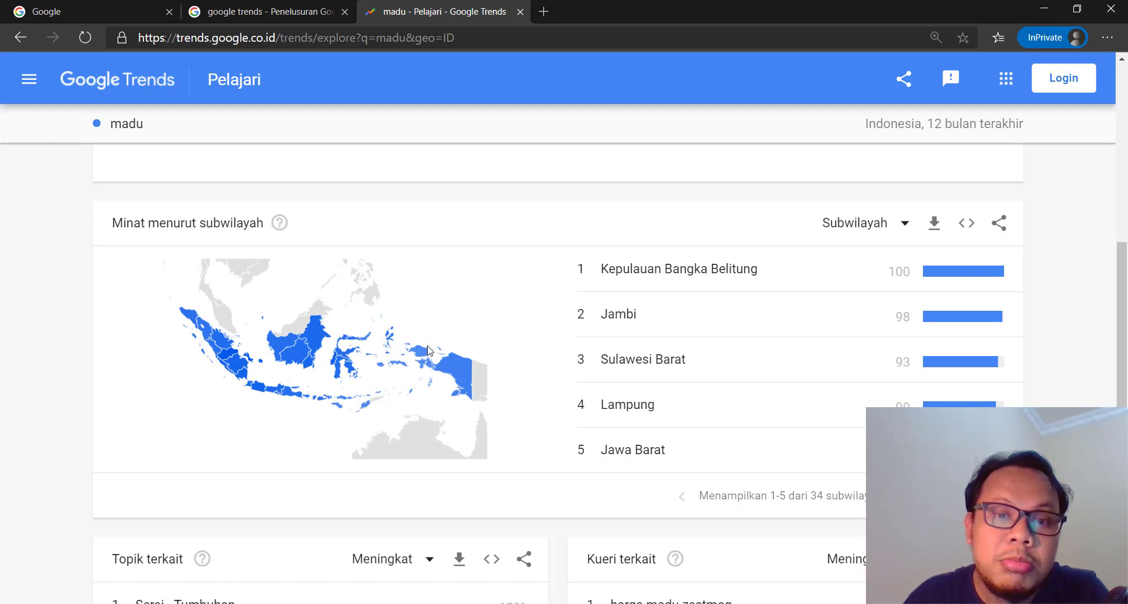
scroll(427, 350, up, 8)
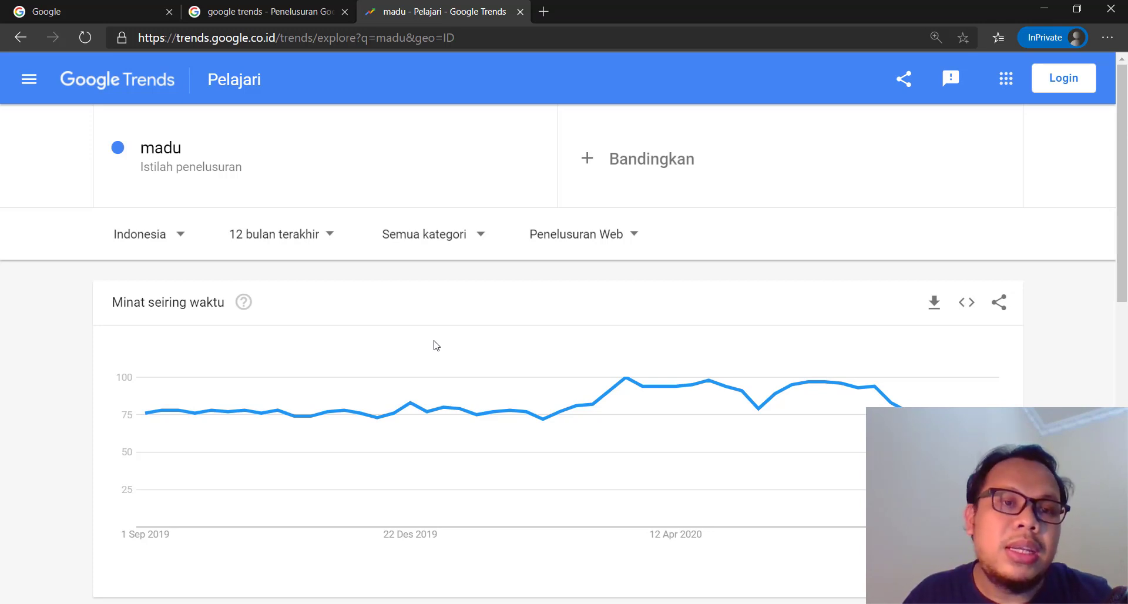
Recheck the "jual e di pekanbaru" suggestions, replace the Trends term with "egrek sawit", and examine its interest over time and by subregion
click(94, 15)
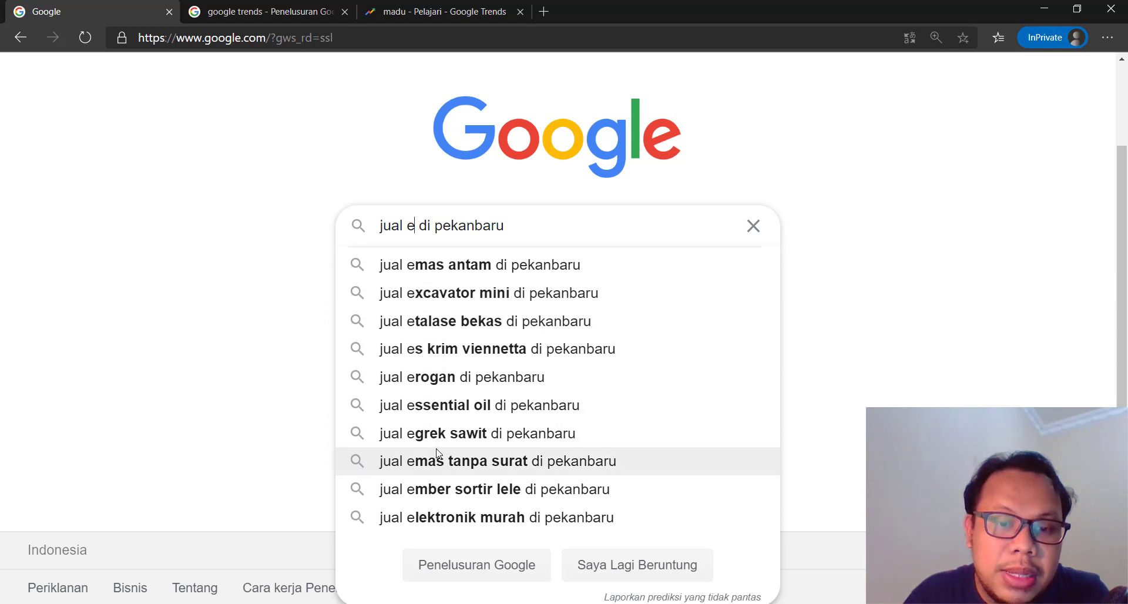
click(451, 13)
click(249, 147)
text(e)
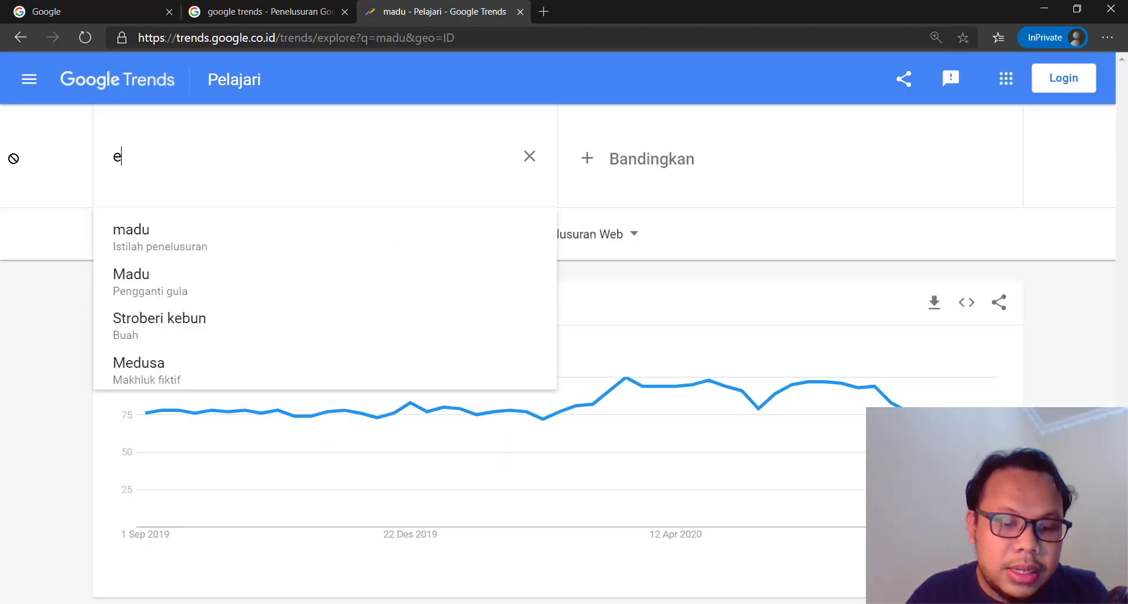
text(grek sawit)
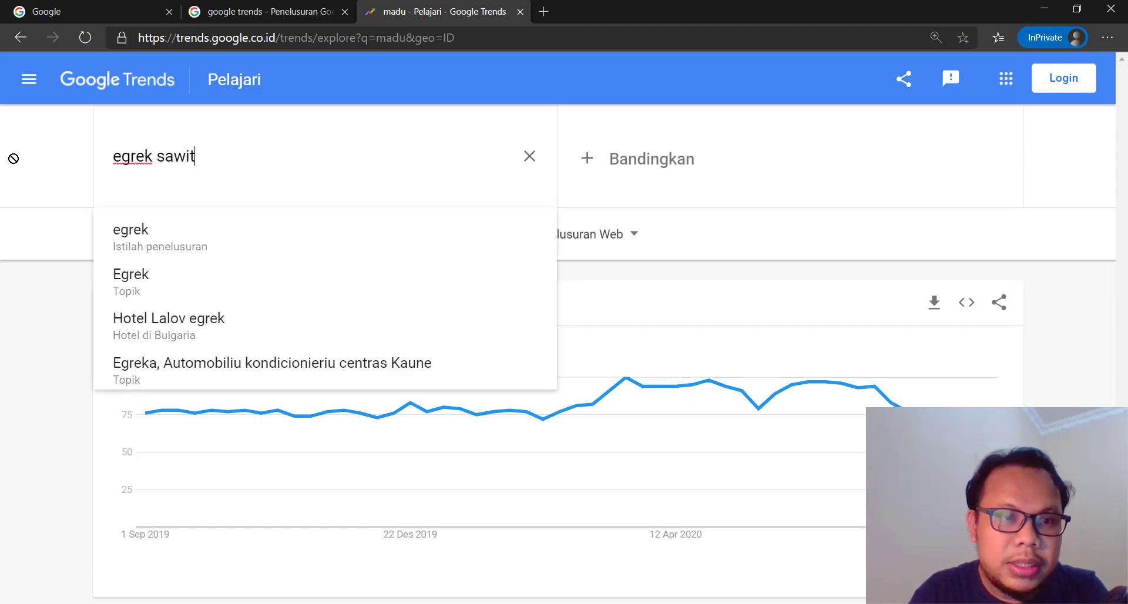
key(Return)
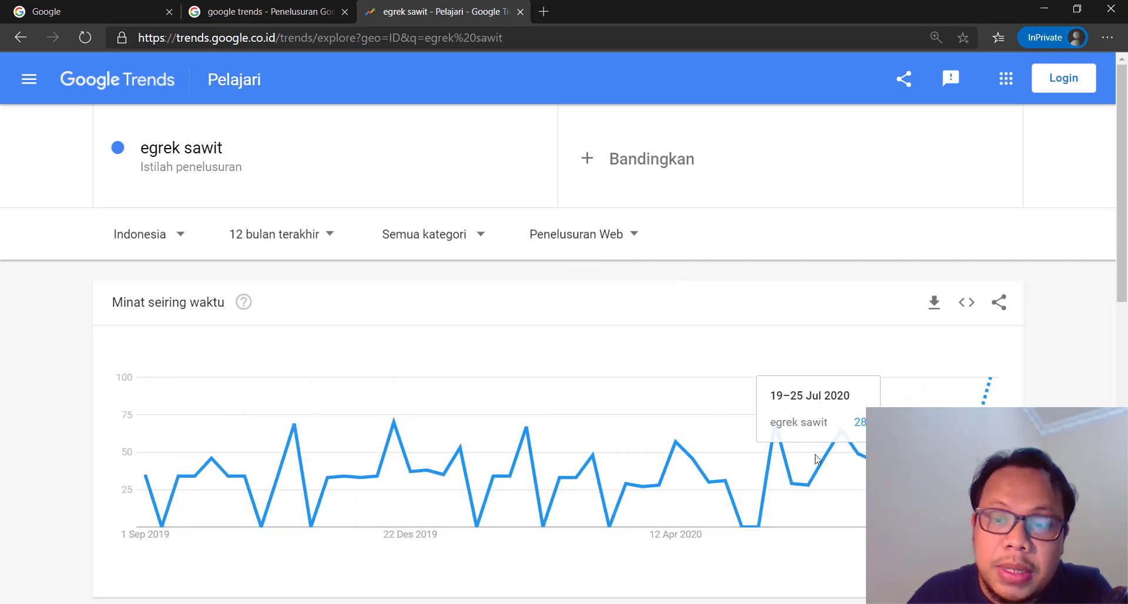
scroll(575, 476, down, 1)
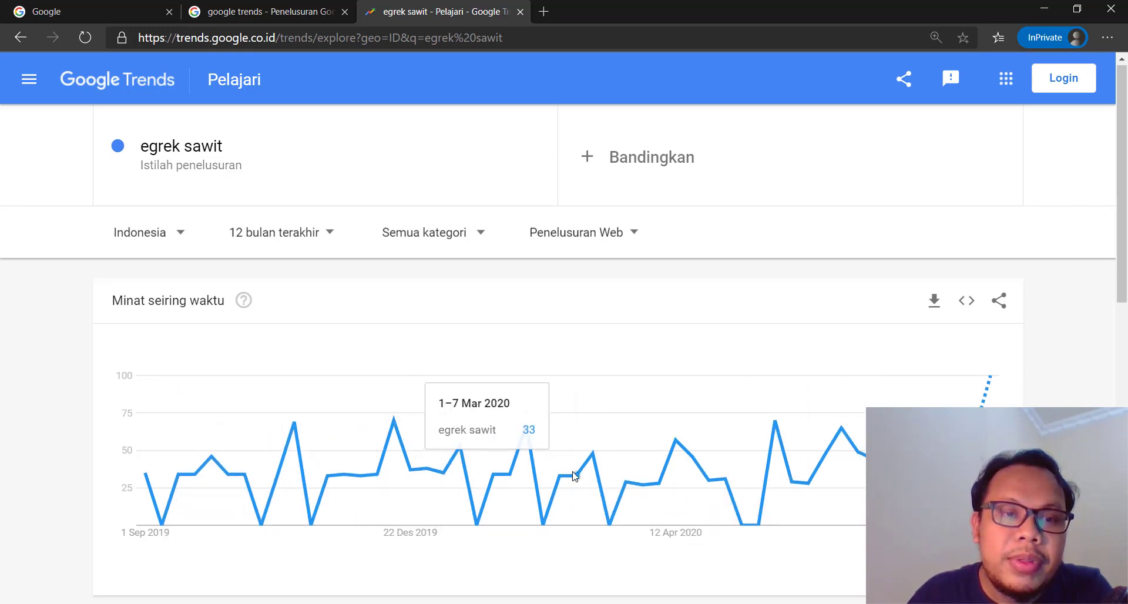
scroll(575, 476, down, 6)
mouse_move(226, 338)
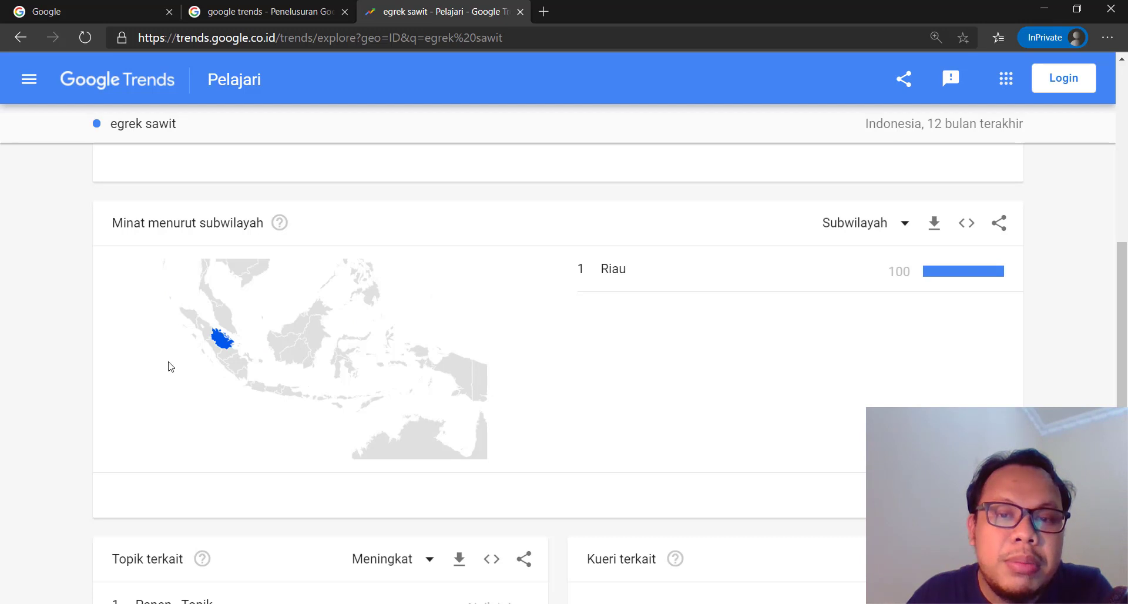
scroll(444, 397, up, 7)
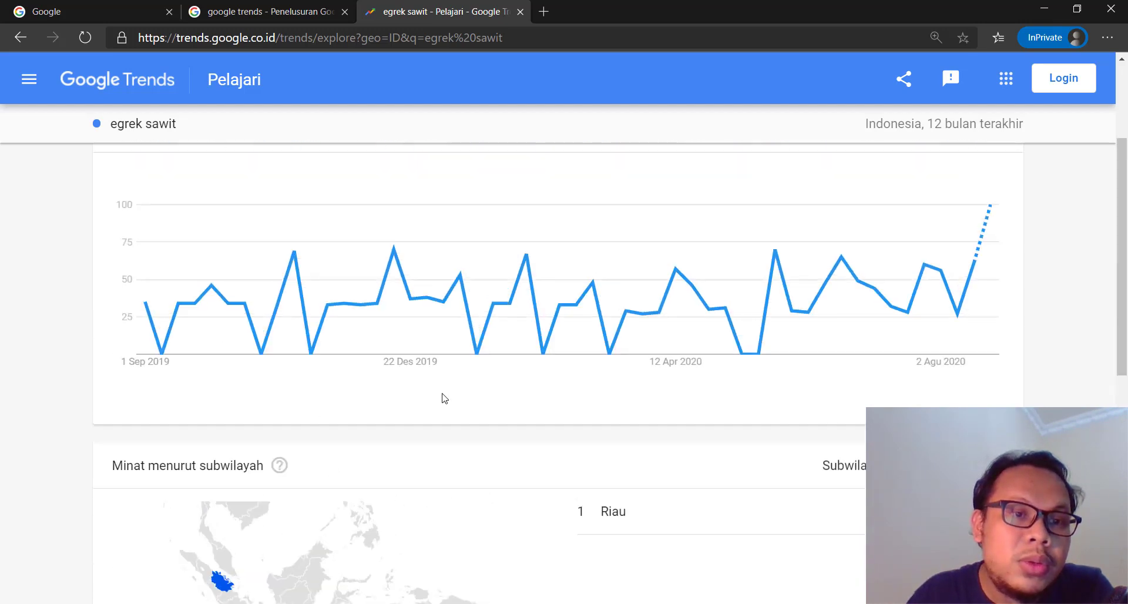
Review the "egrek sawit" trend line, subregion map and related topics in Google Trends
scroll(331, 469, down, 6)
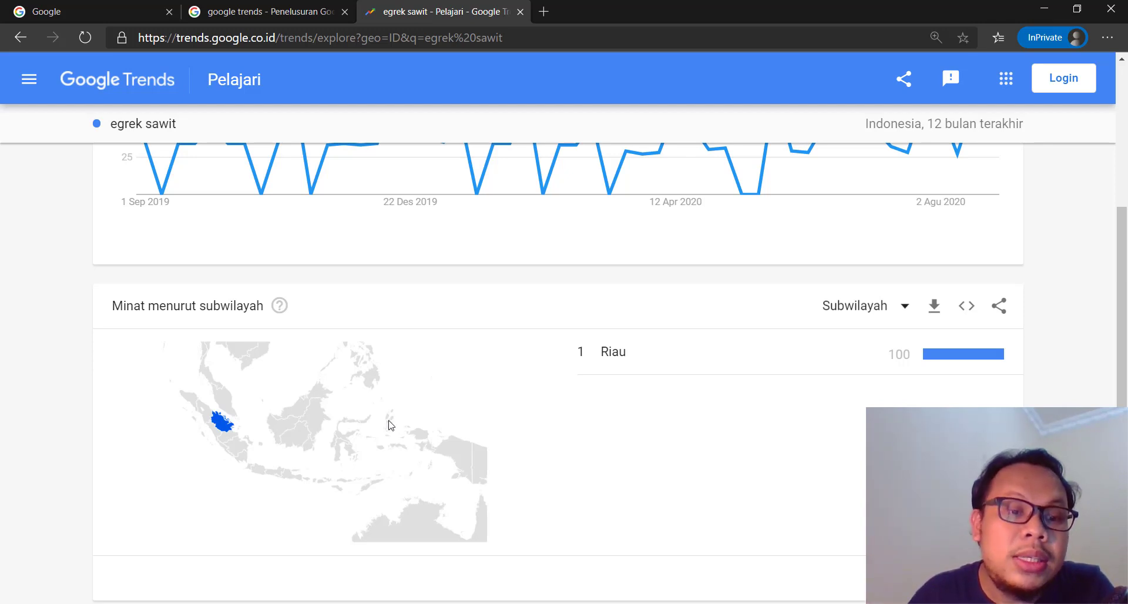
scroll(392, 424, up, 2)
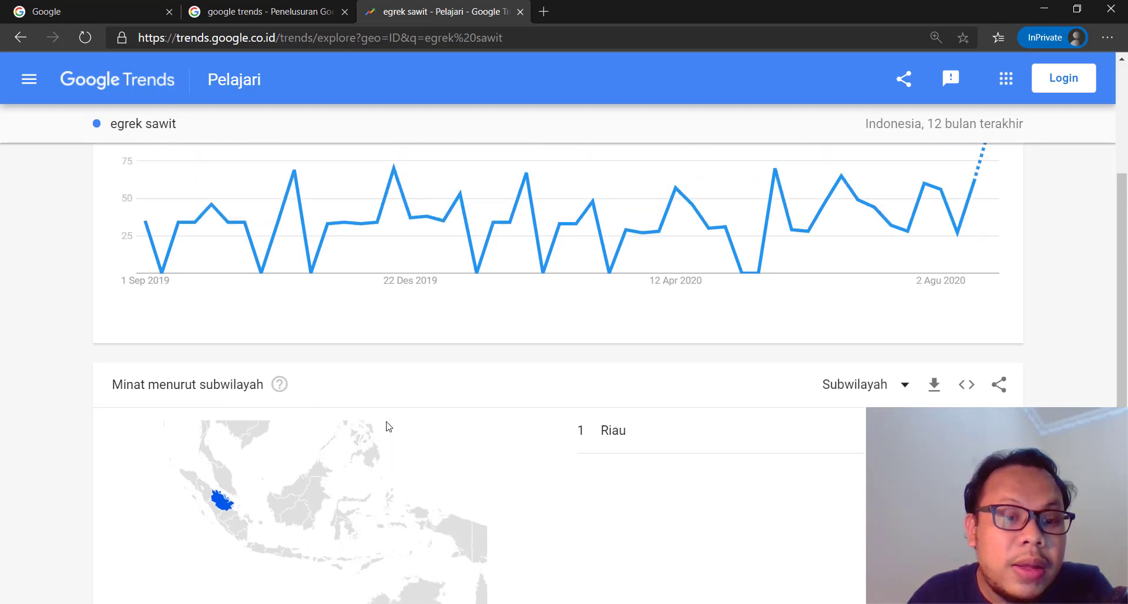
scroll(388, 425, down, 3)
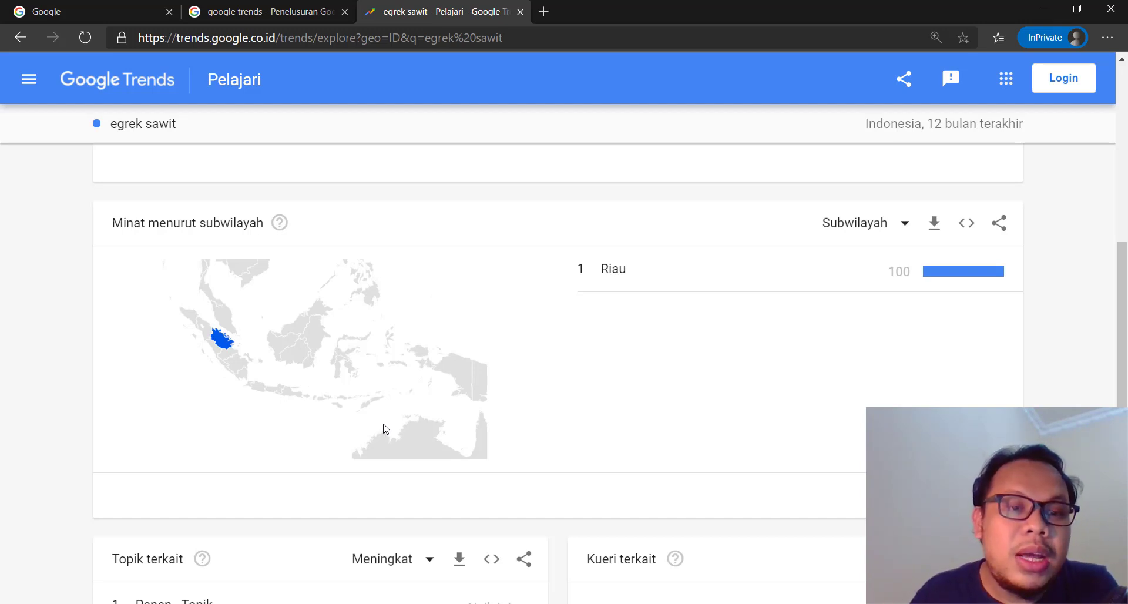
scroll(410, 284, up, 5)
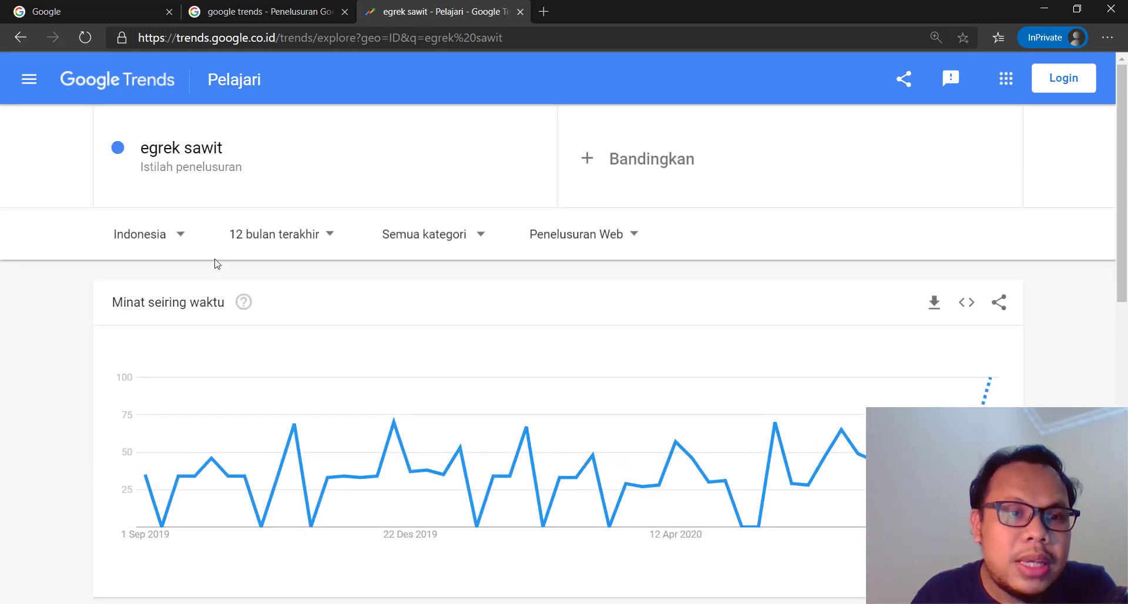
scroll(218, 262, down, 8)
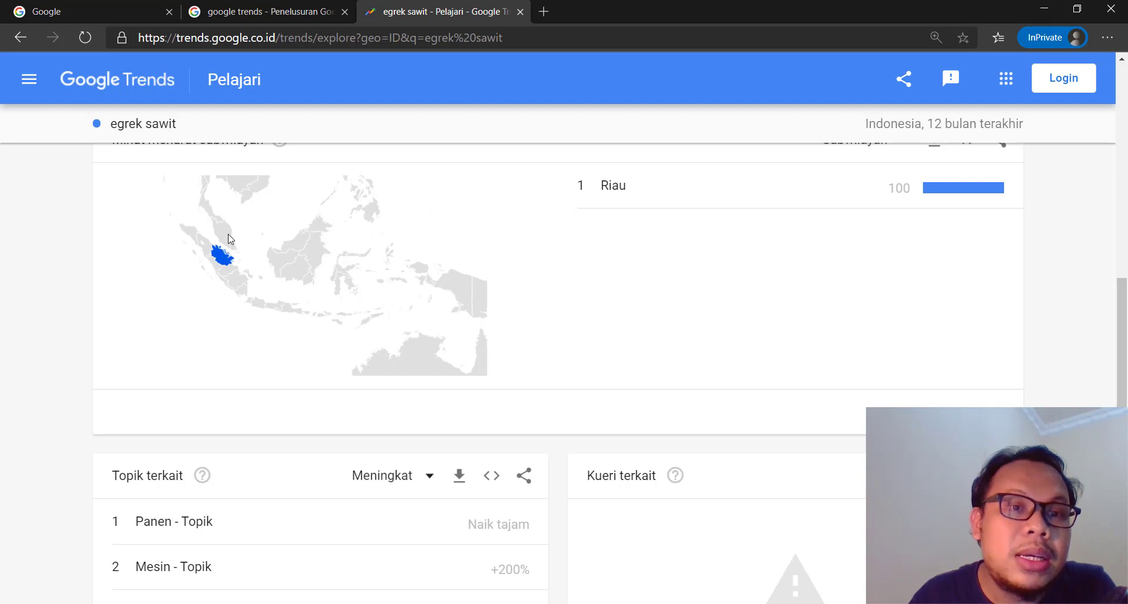
Return to the Google search page and change the query to "jual f di pekanbaru" to get product suggestions
click(93, 12)
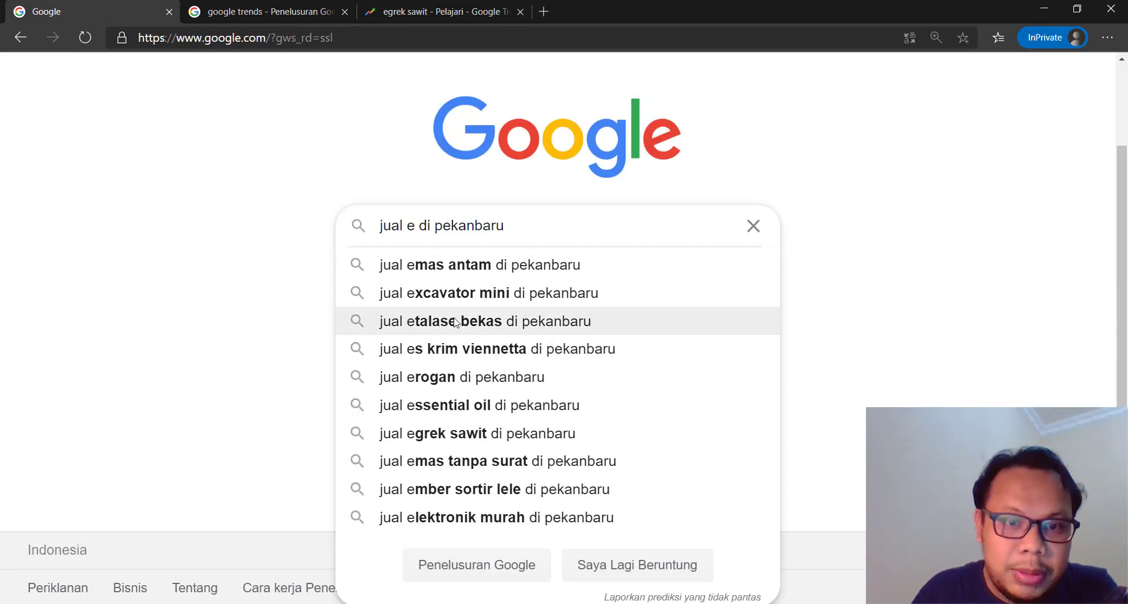
key(BackSpace)
text(f)
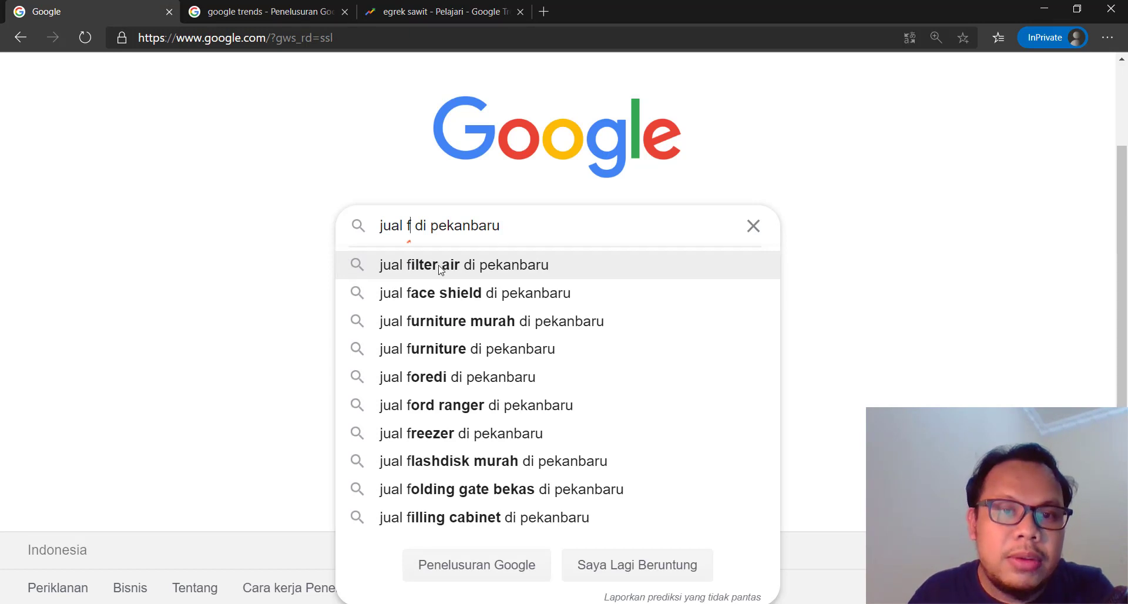
Replace the Google Trends term with "filter air" and examine its interest over time and by subregion
click(424, 12)
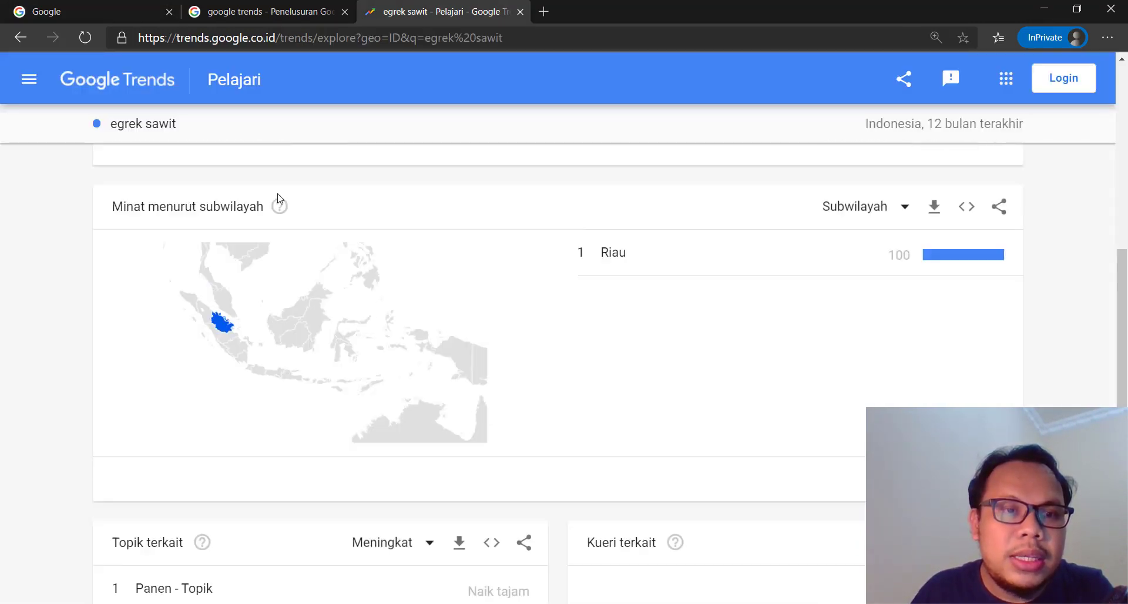
scroll(278, 198, up, 8)
click(97, 143)
text(fi)
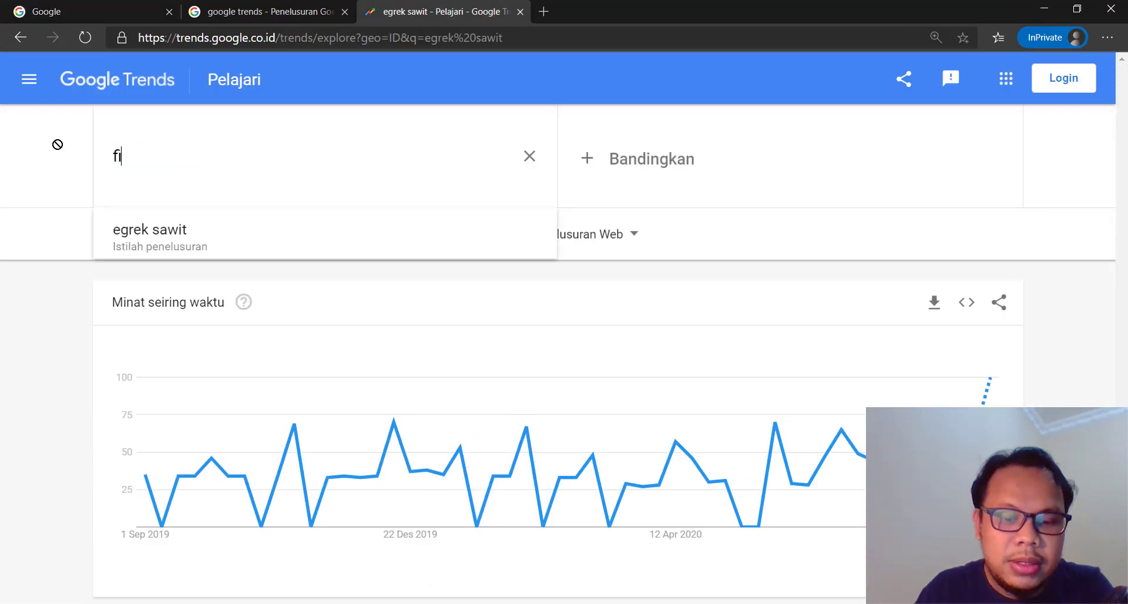
text(lter air)
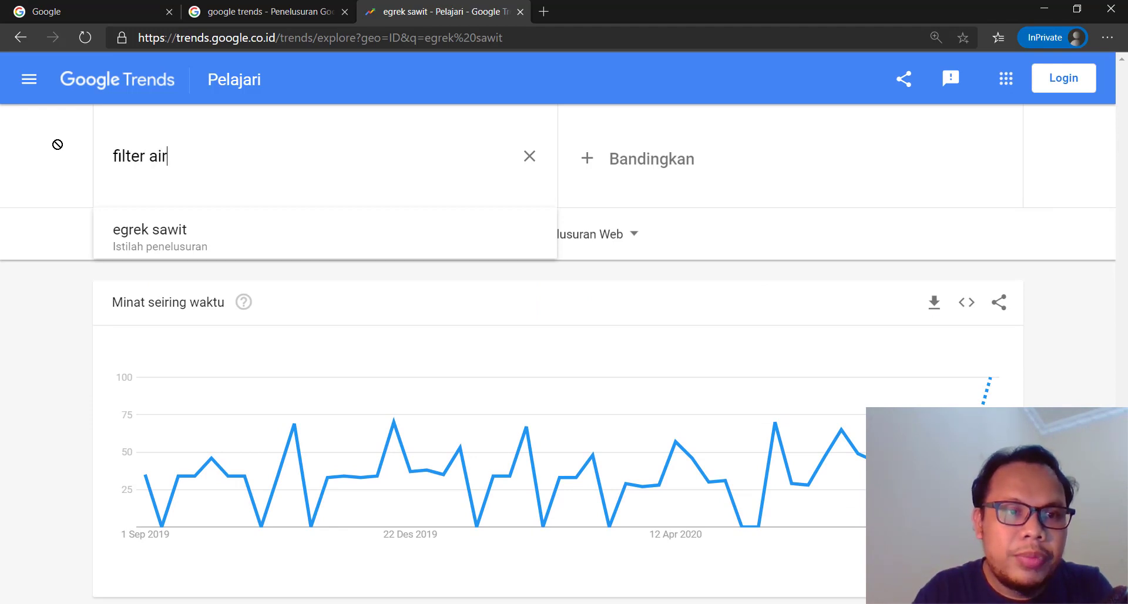
key(Return)
scroll(487, 324, down, 4)
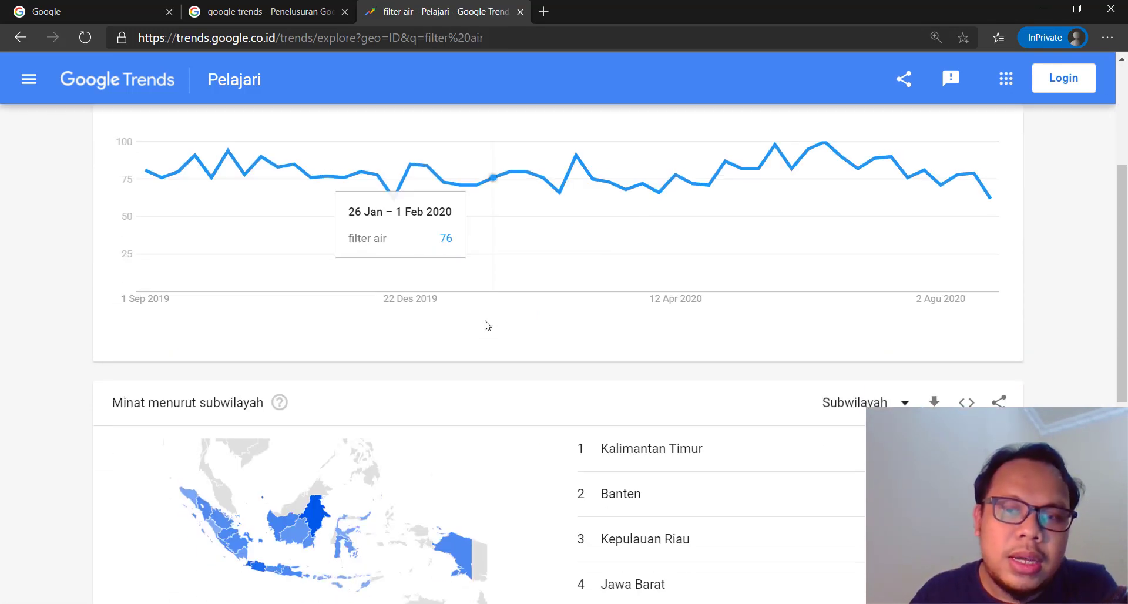
scroll(471, 317, up, 4)
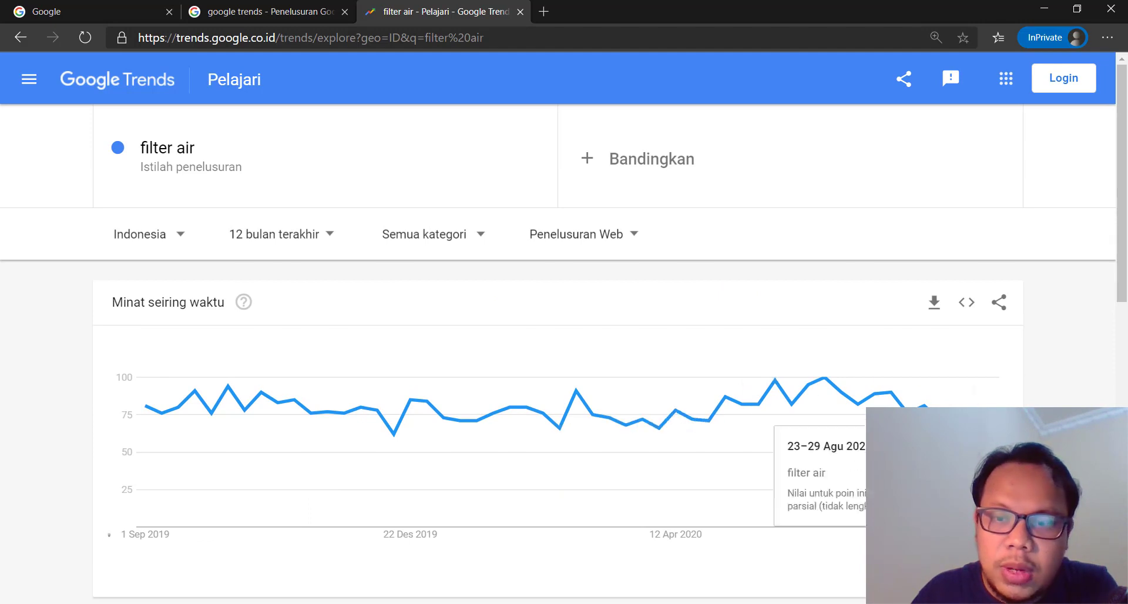
scroll(418, 389, down, 3)
scroll(419, 389, down, 4)
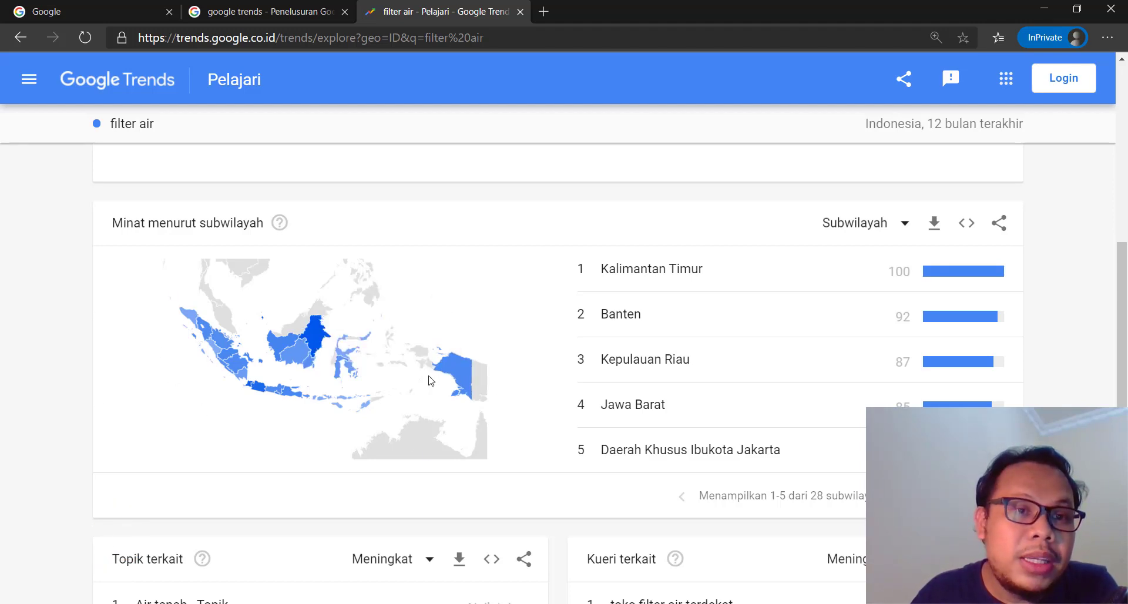
Go back to the Google suggestions and change the query to "jual g di pekanbaru"
click(124, 11)
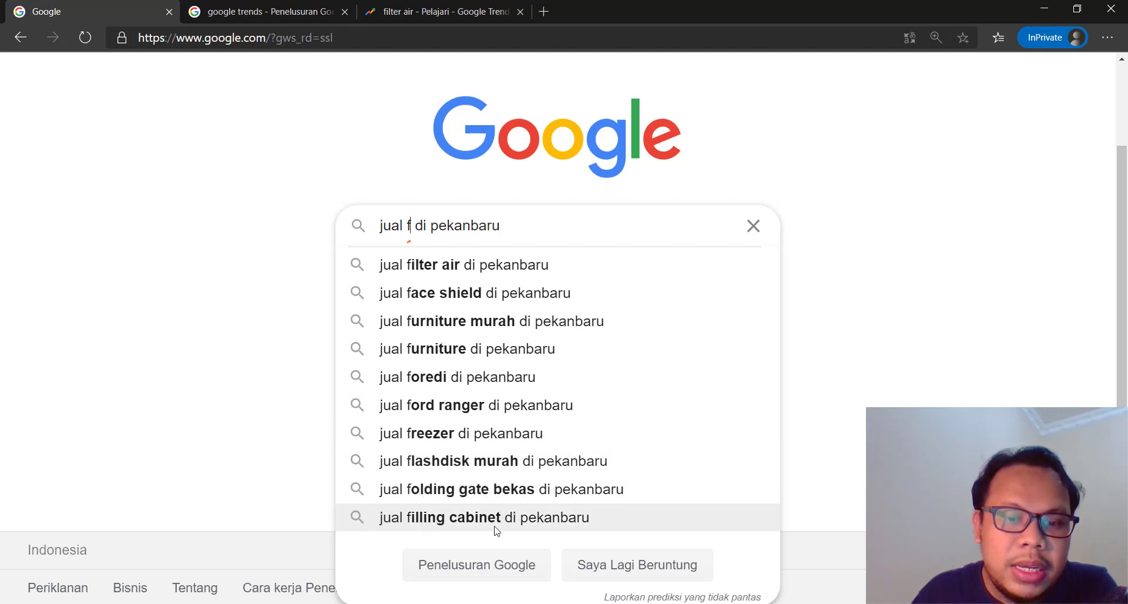
key(BackSpace)
text(g)
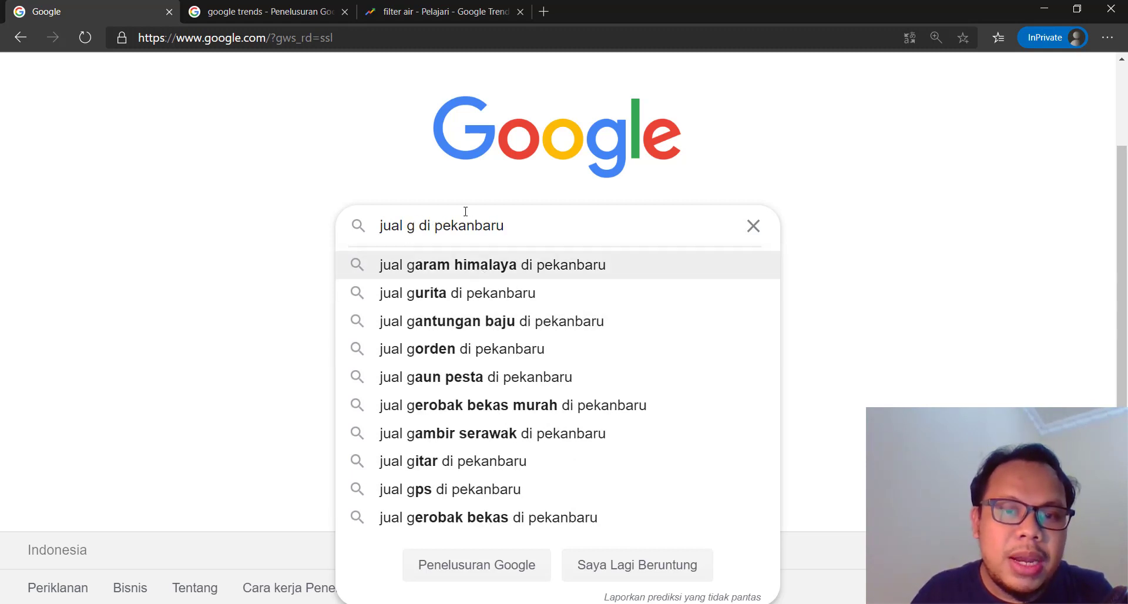
Look up "garam himalaya" in Google Trends in place of the current term and examine its interest over time and by subregion
click(415, 13)
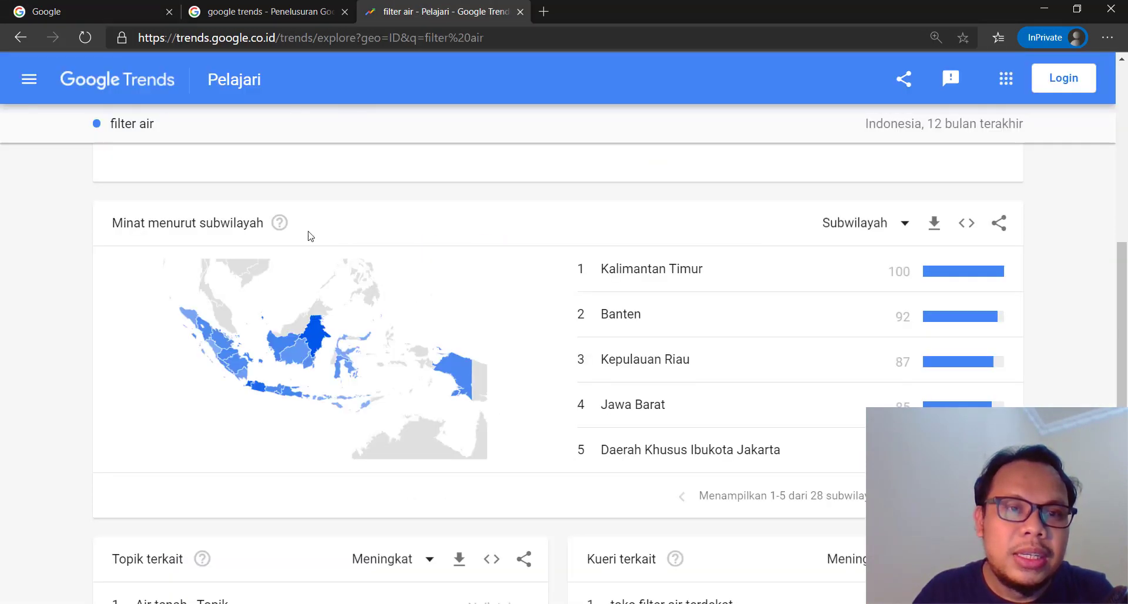
scroll(310, 236, up, 10)
click(244, 146)
text(g)
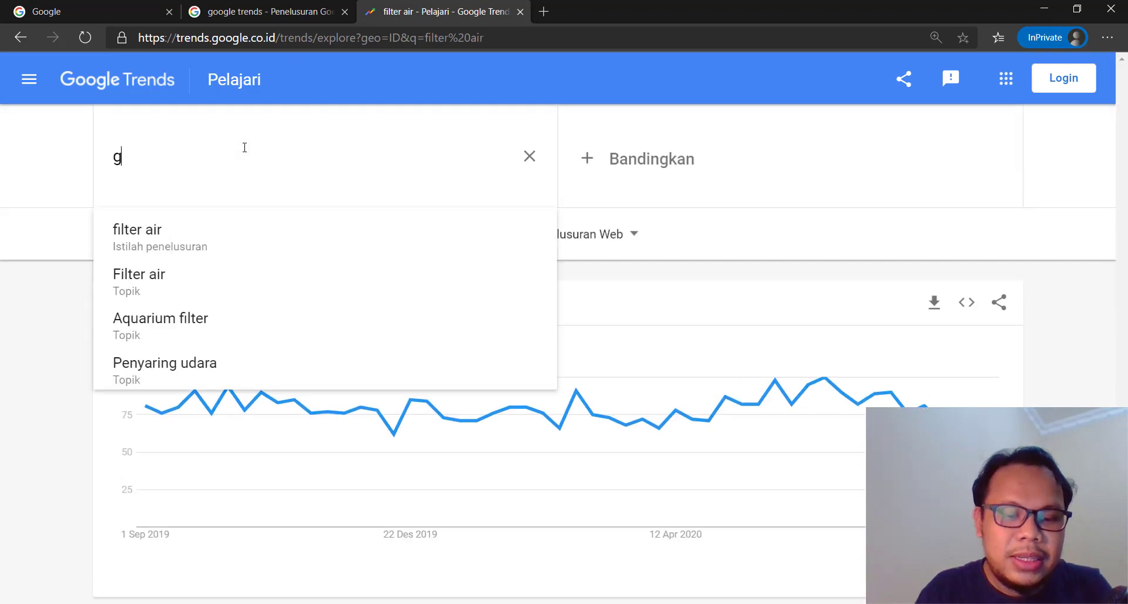
text(aram himalaya)
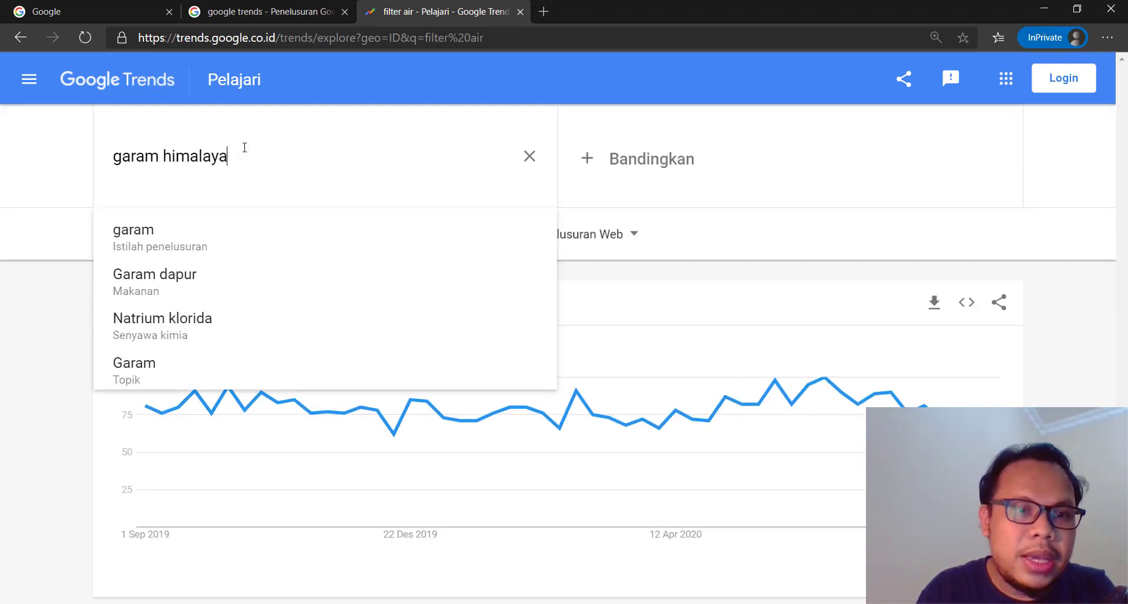
key(Return)
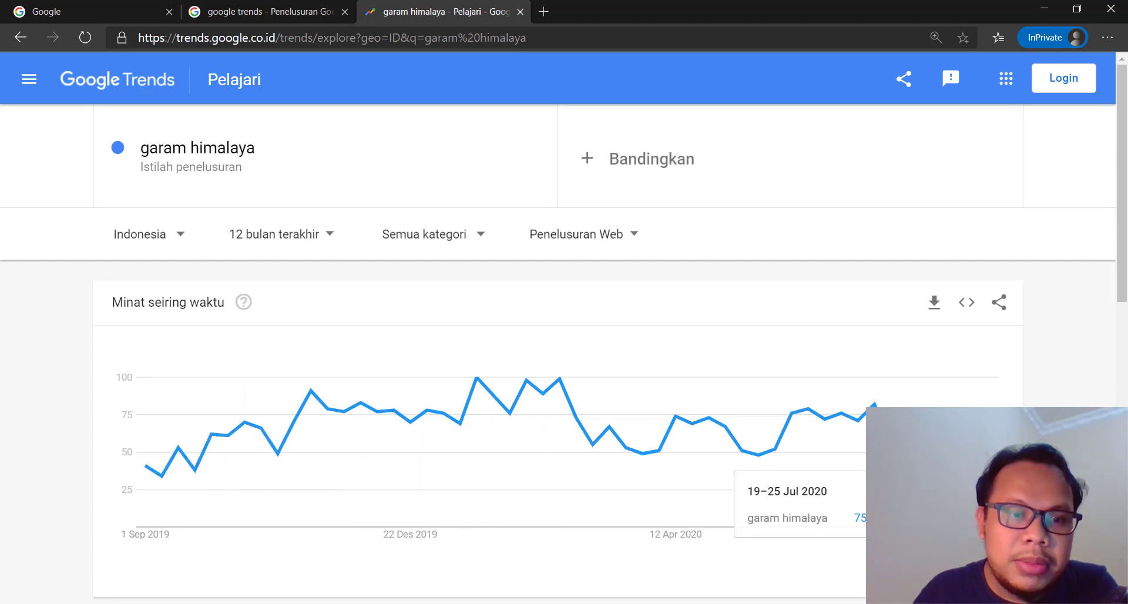
scroll(707, 455, down, 7)
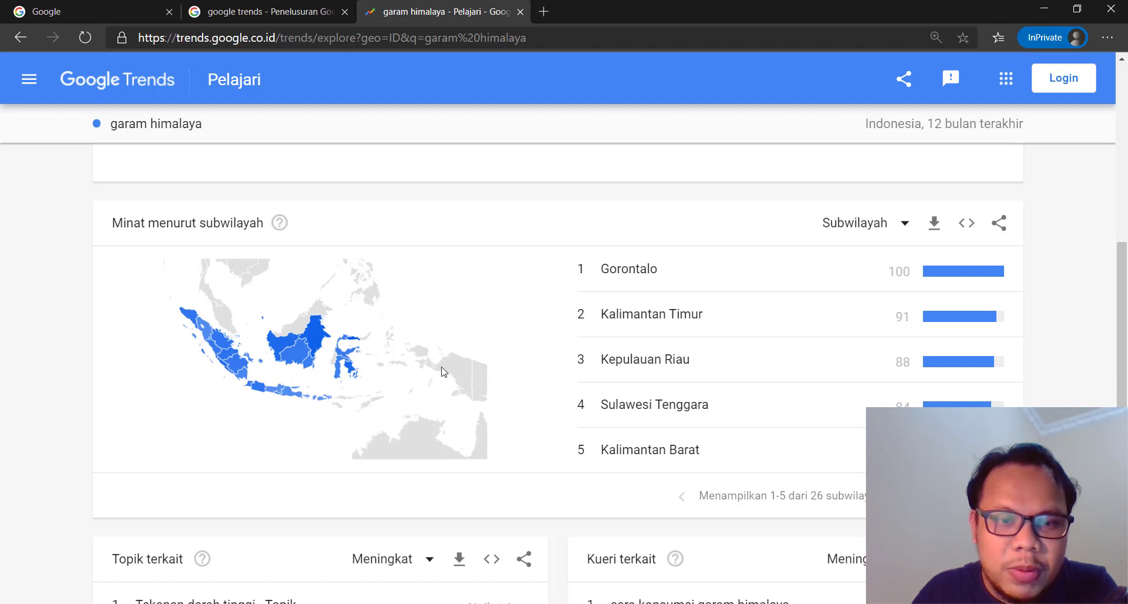
scroll(414, 422, up, 1)
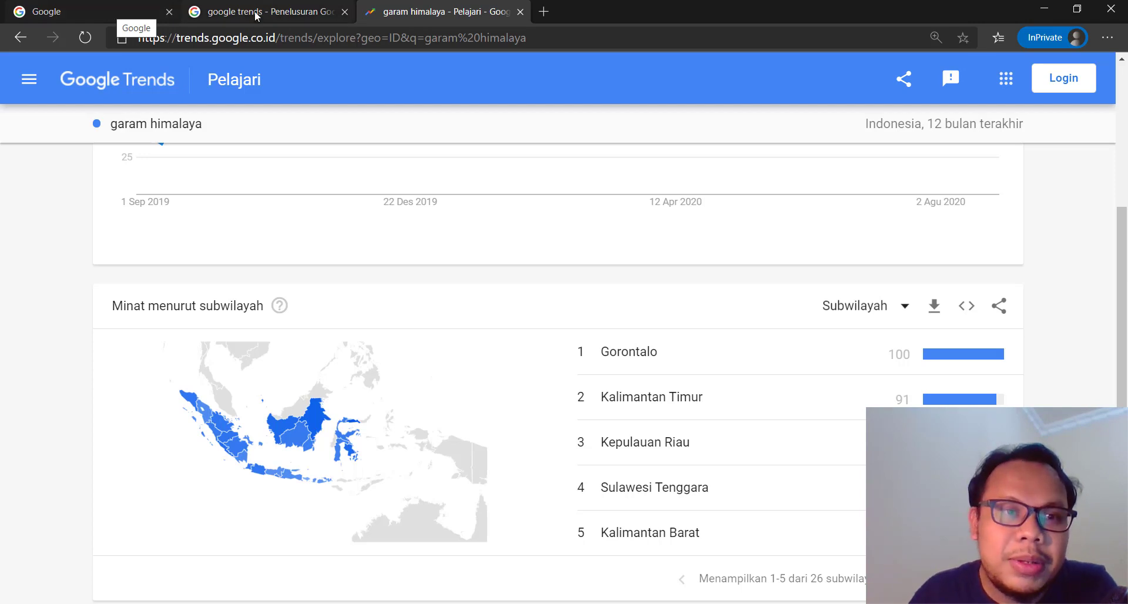
Review the "jual g di pekanbaru" suggestions on the Google search page and change the query to "jual h di pekanbaru"
click(101, 16)
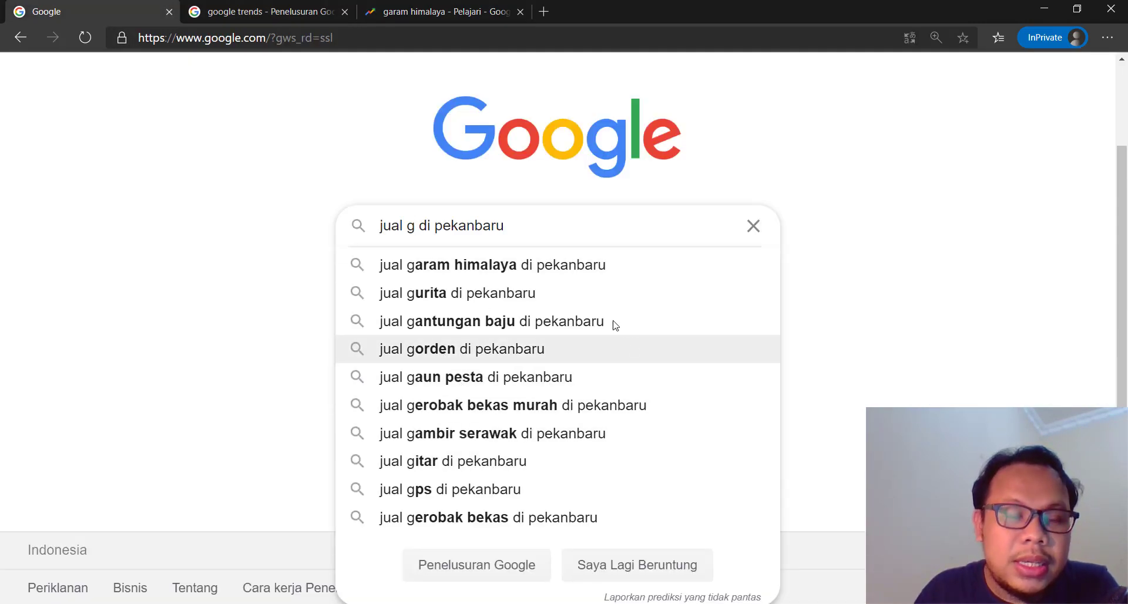
key(BackSpace)
text(h)
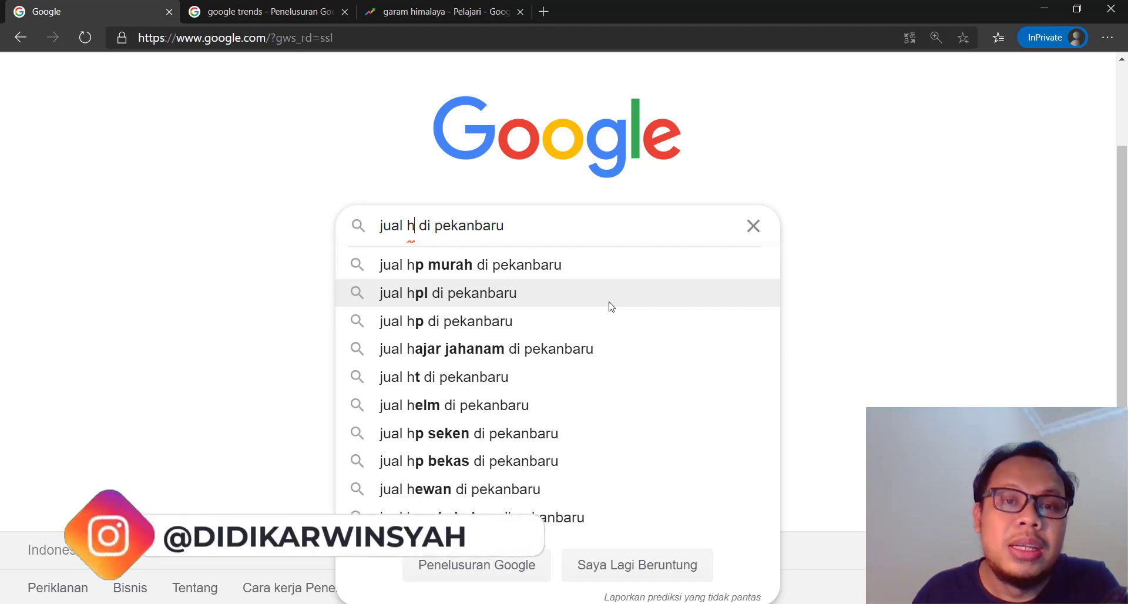
Remove the product letter from the Google query, change the city to "medan", and place the cursor after "jual"
key(BackSpace)
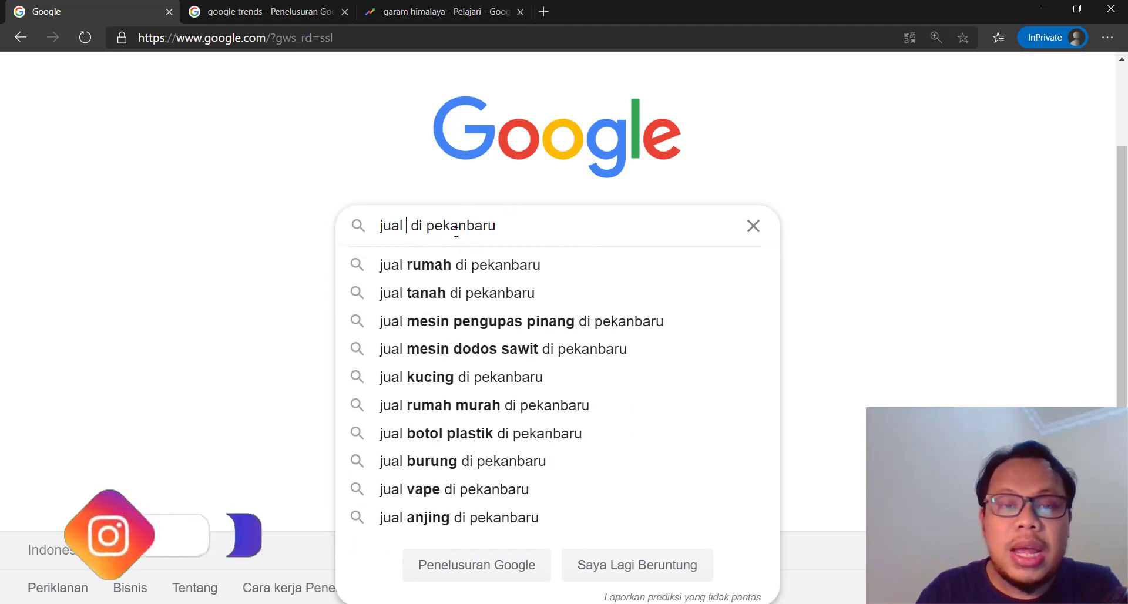
key(End)
drag(496, 226, 426, 227)
text(medan)
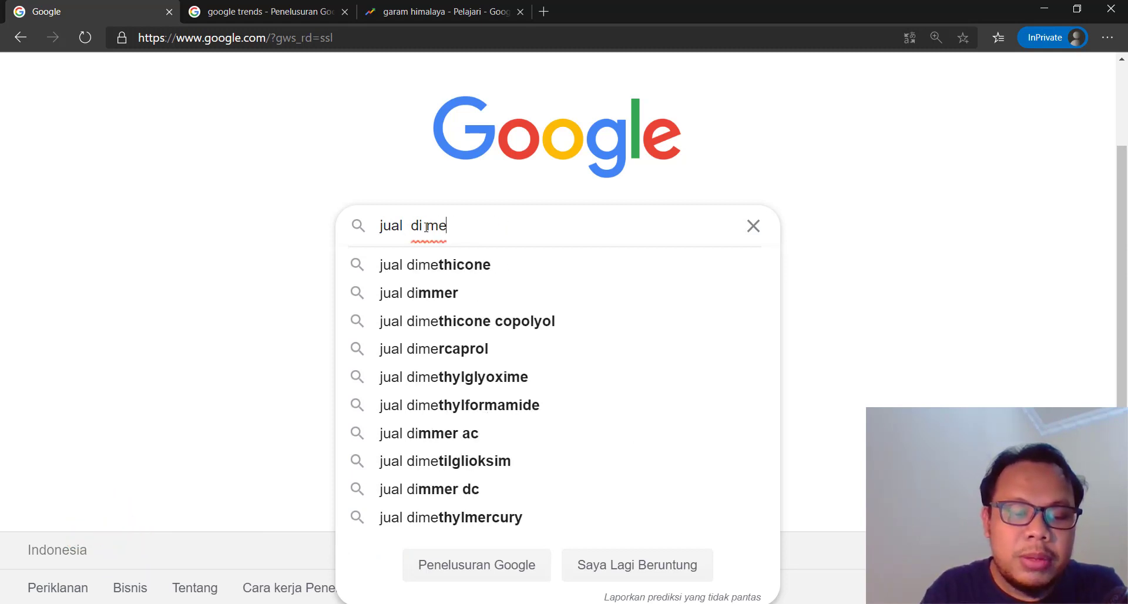
click(408, 226)
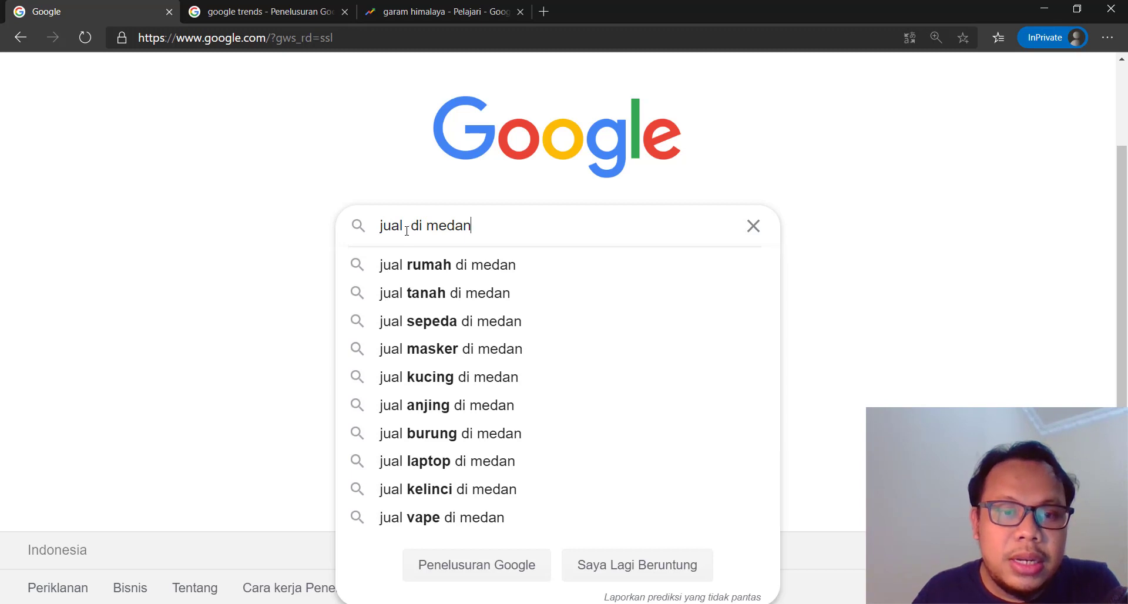